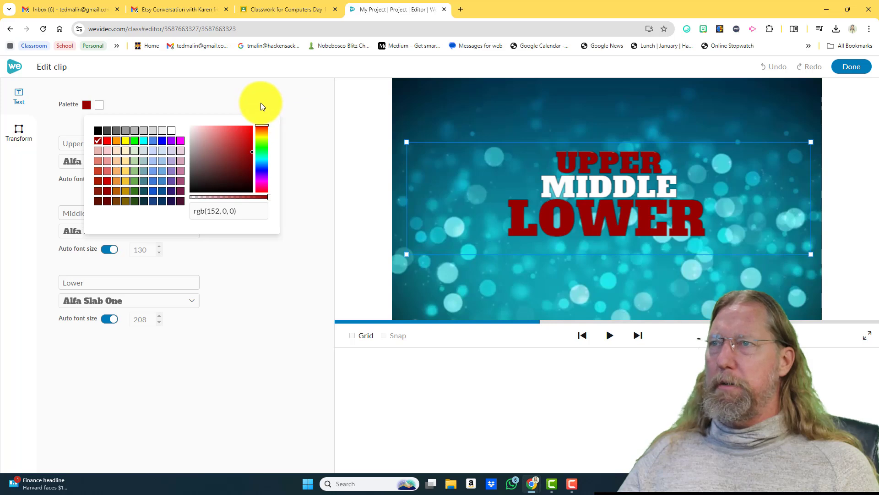
Close the title's colour picker and reselect the three-line title for editing.
left_click(260, 102)
left_click(525, 110)
left_click(526, 110)
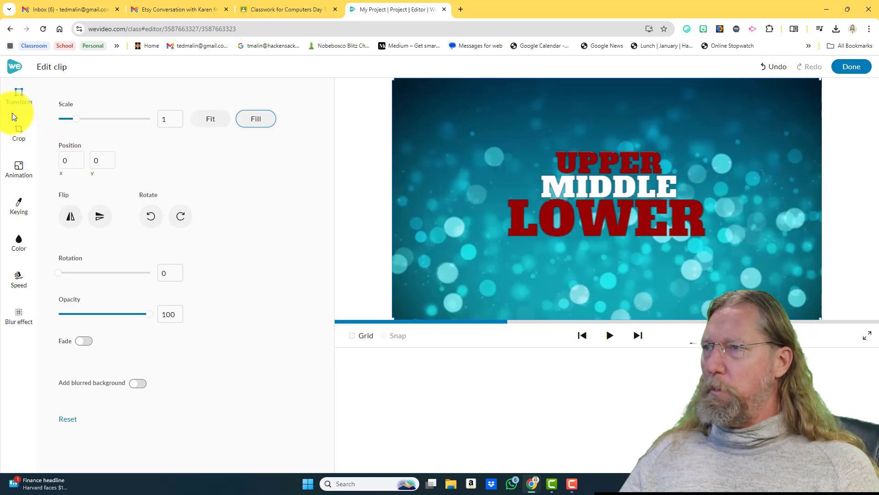
left_click(552, 221)
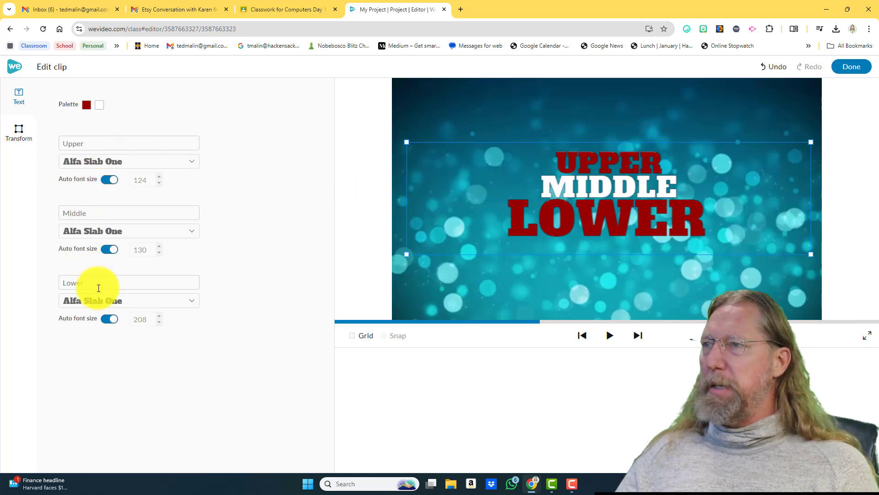
Set the title's upper line to "I am a student" and its middle line to "at".
left_click(100, 143)
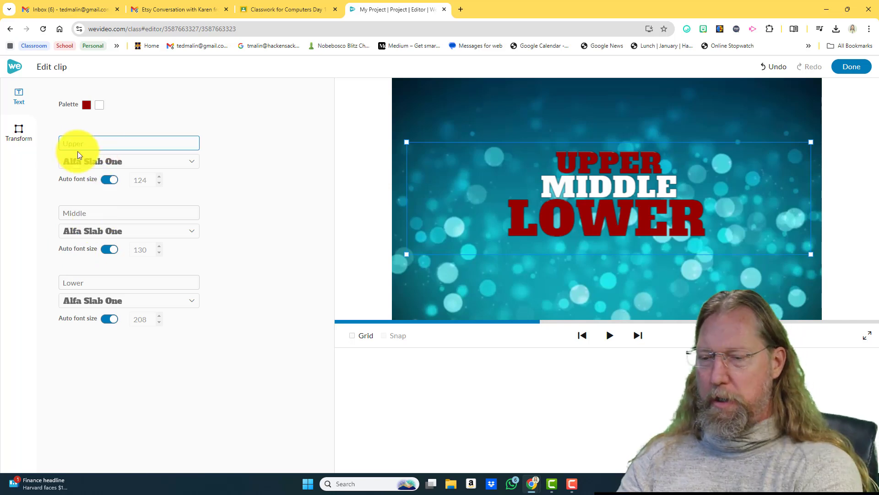
type("I")
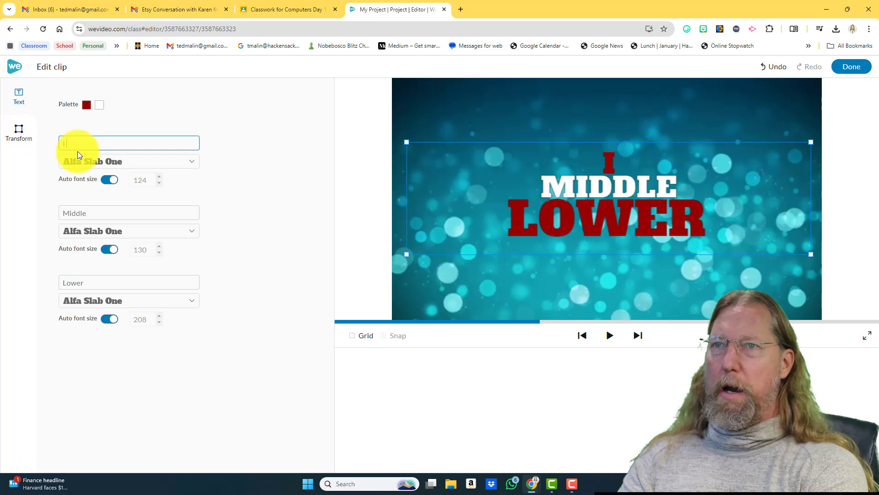
type(" am a")
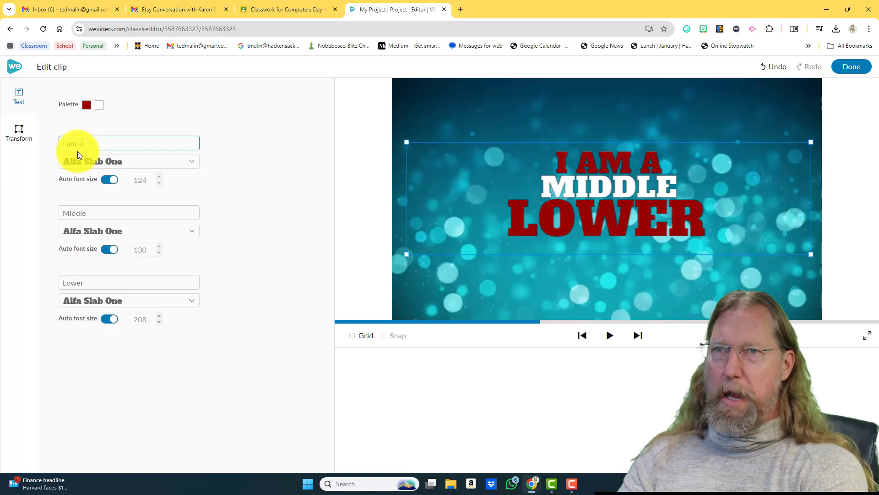
type(" student")
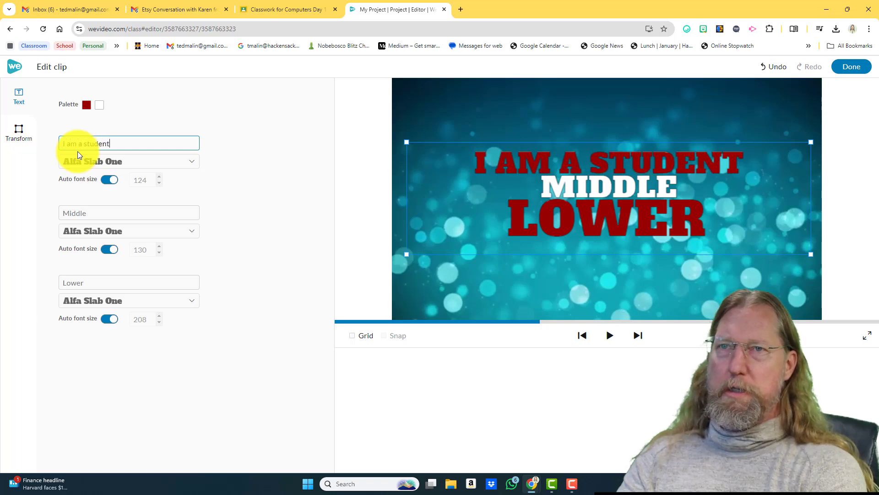
left_click(88, 213)
type("a")
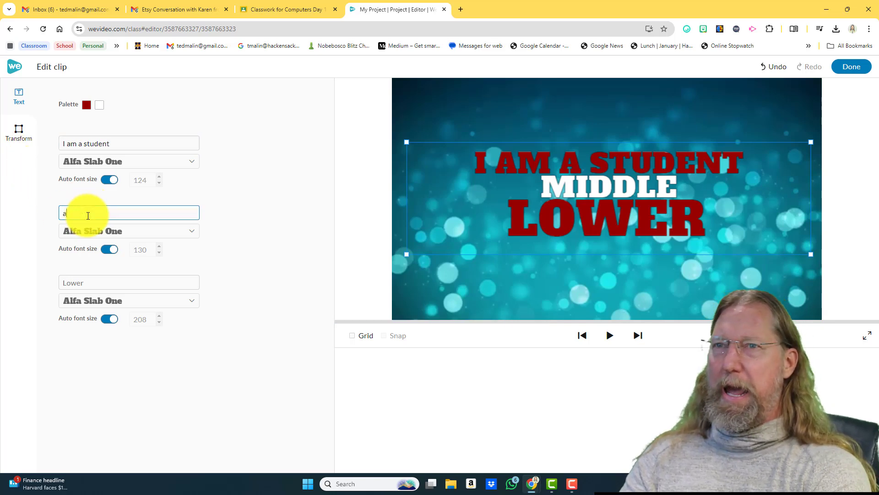
type("t")
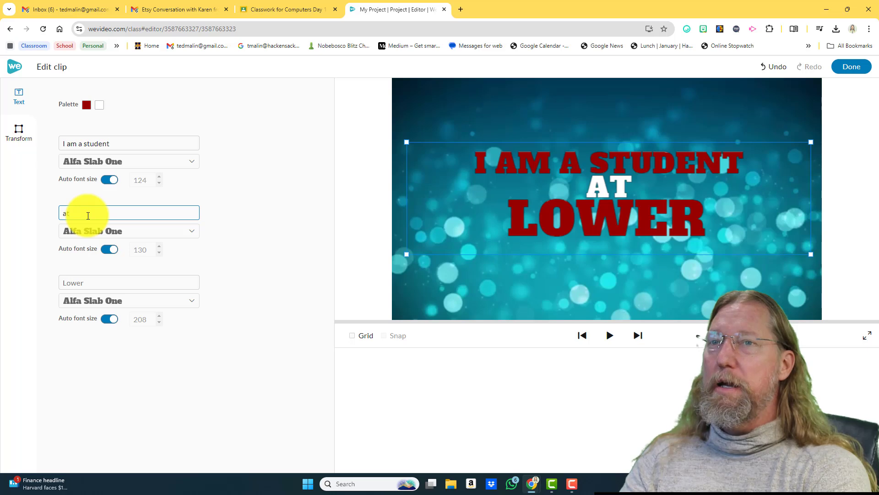
Set the title's lower line to "Hackensack Middle School" and finish editing the clip.
left_click(93, 282)
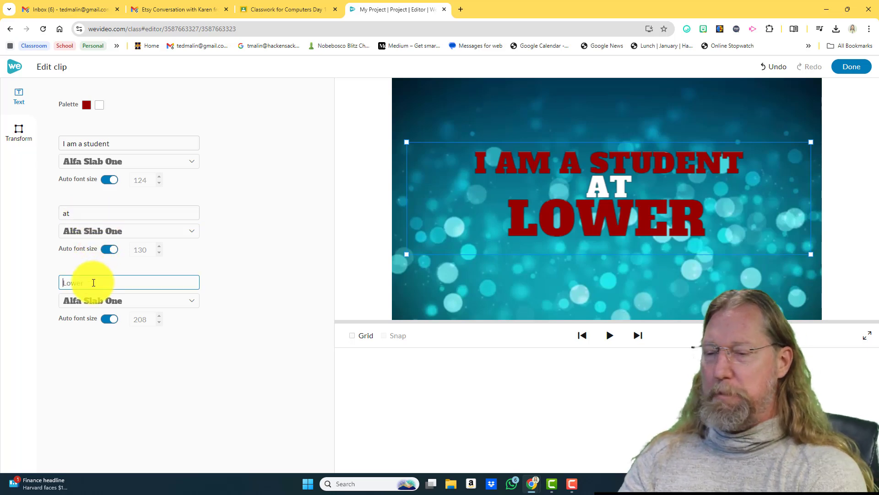
type("Hackensac")
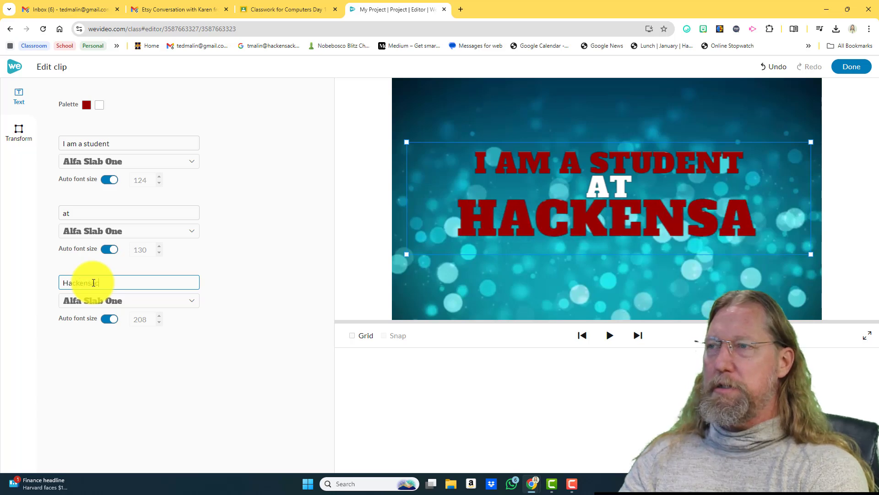
type("k Middle ")
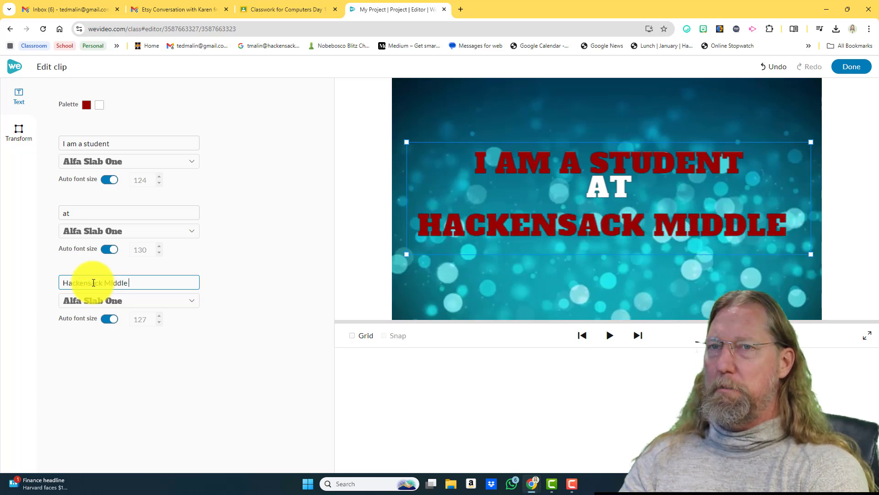
type("Schhol")
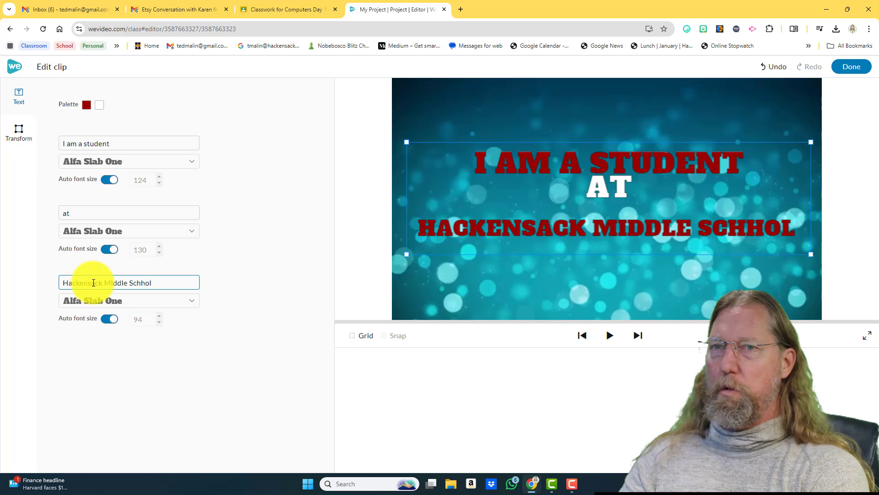
key("BackSpace")
key("BackSpace")
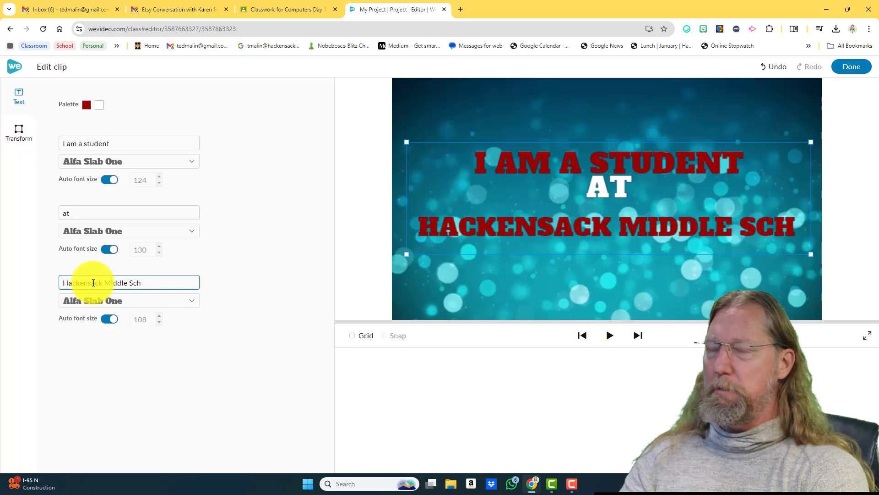
type("ool")
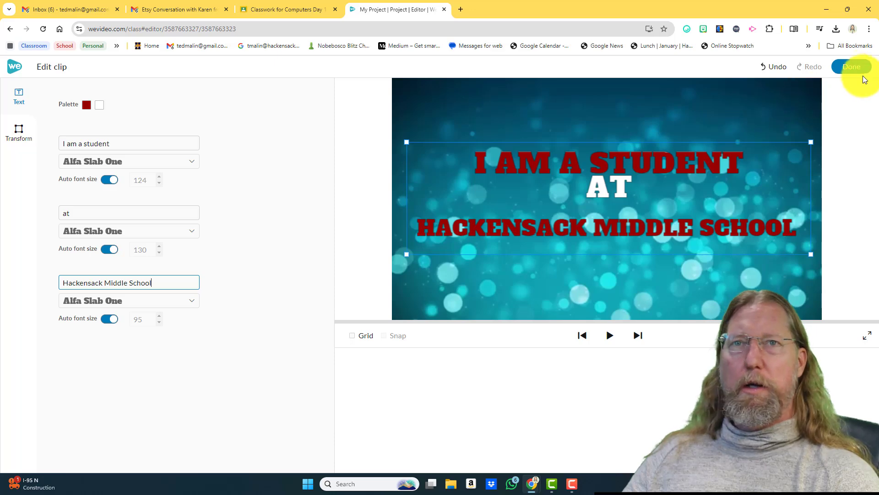
left_click(853, 67)
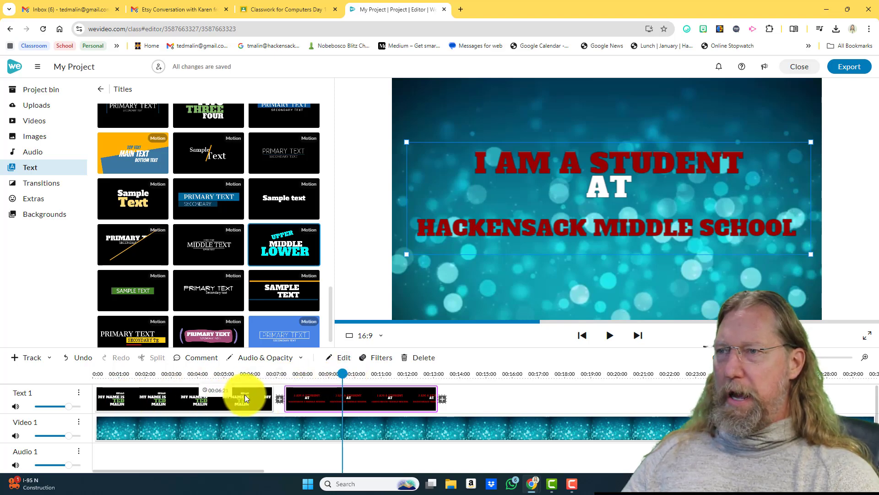
Play the second title clip from its beginning to its end to check its animation.
left_click_drag(339, 374, 296, 392)
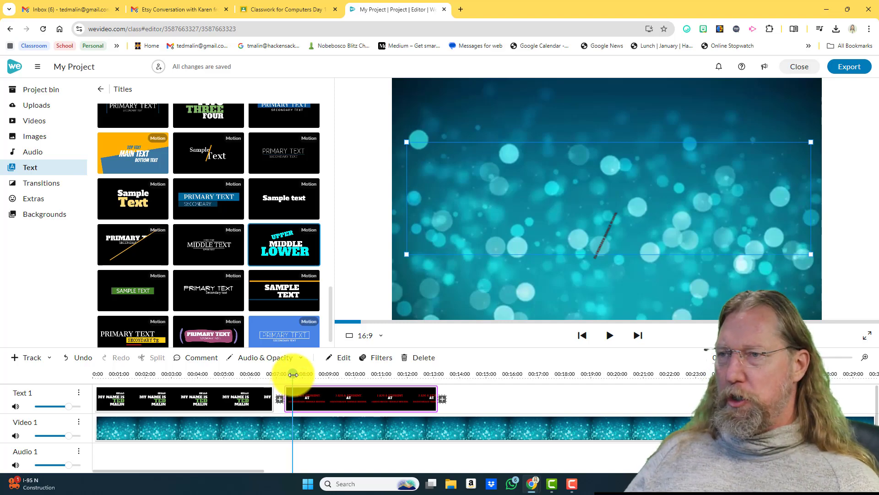
left_click_drag(293, 375, 286, 375)
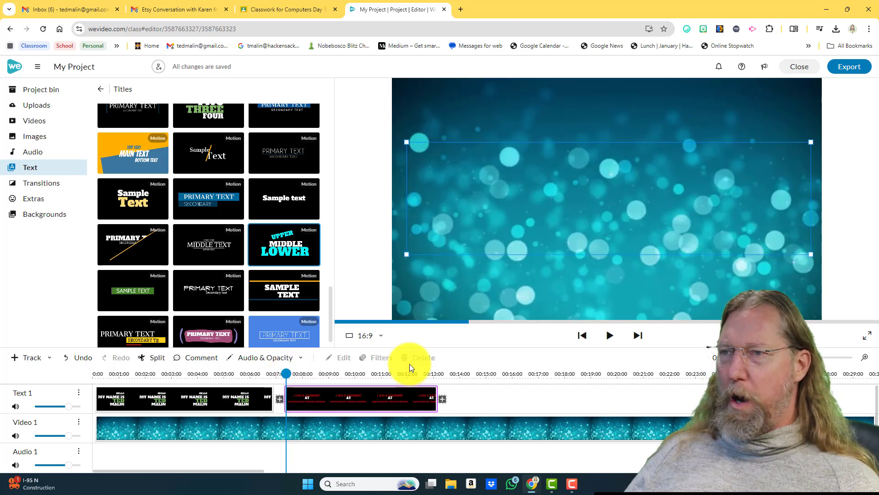
left_click(609, 336)
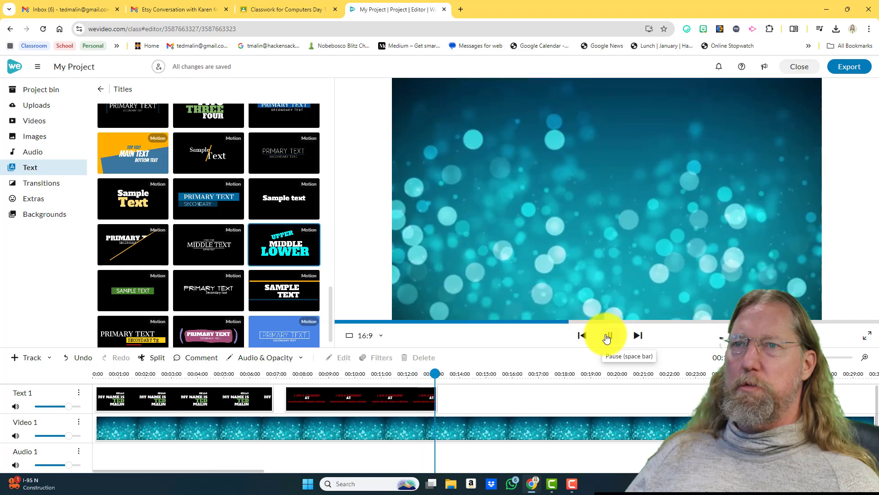
left_click(607, 338)
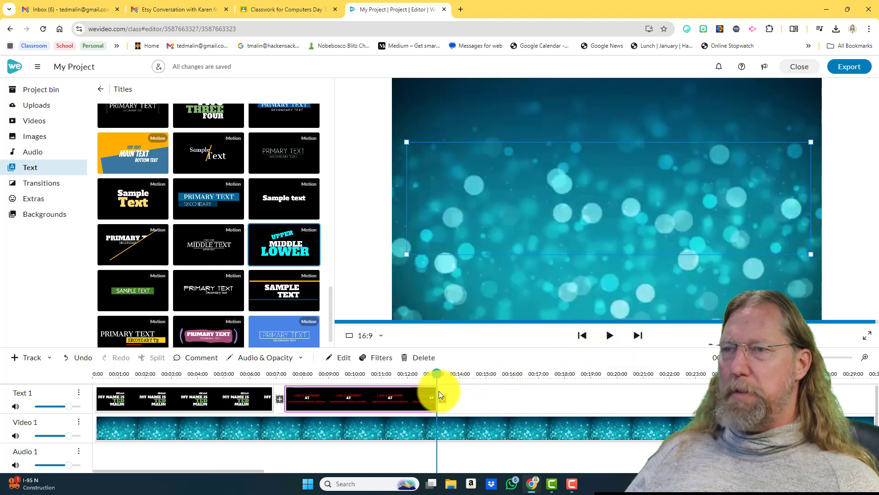
Lengthen the second title clip so it ends at about 13.5 seconds, and return the playhead to the timeline's start.
left_click_drag(438, 392, 393, 383)
left_click(388, 389)
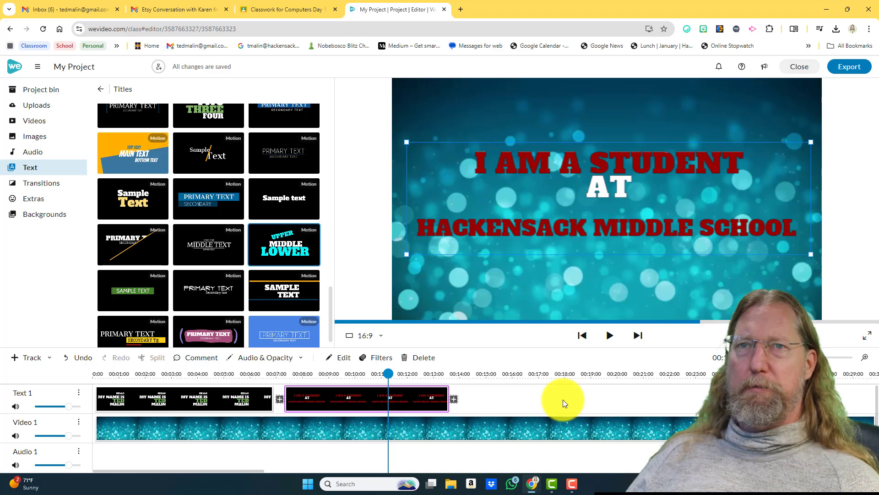
left_click(518, 393)
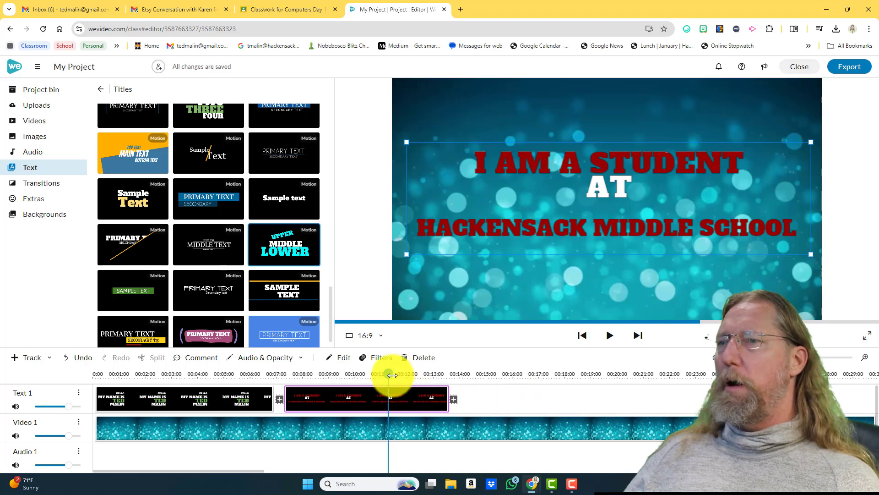
left_click_drag(389, 373, 95, 383)
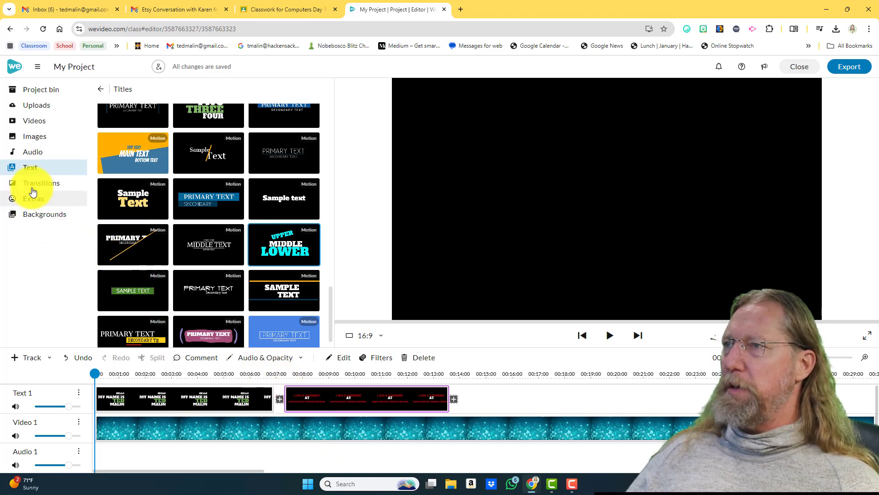
Add "Take The Next Step Instrumental" from the Inspiring audio collection at the start of Audio 1, and preview the project.
left_click(34, 152)
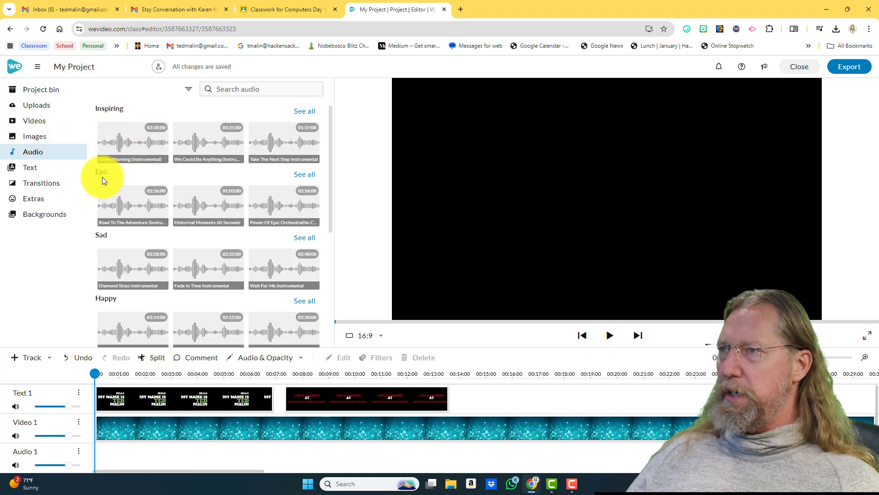
scroll(109, 240, "down", 1)
scroll(107, 238, "down", 6)
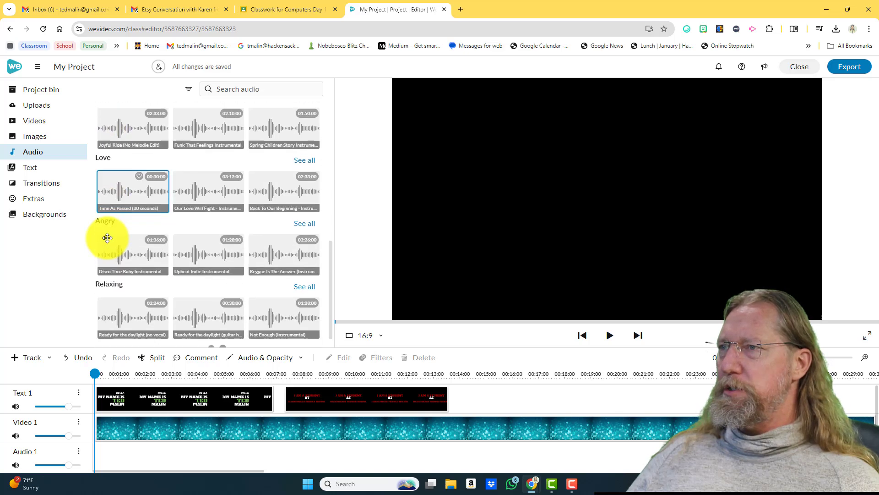
scroll(107, 237, "up", 6)
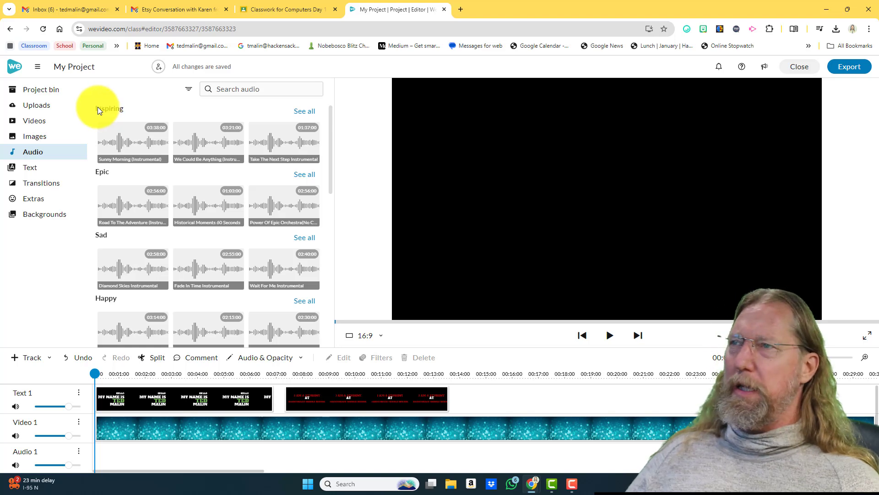
left_click(306, 112)
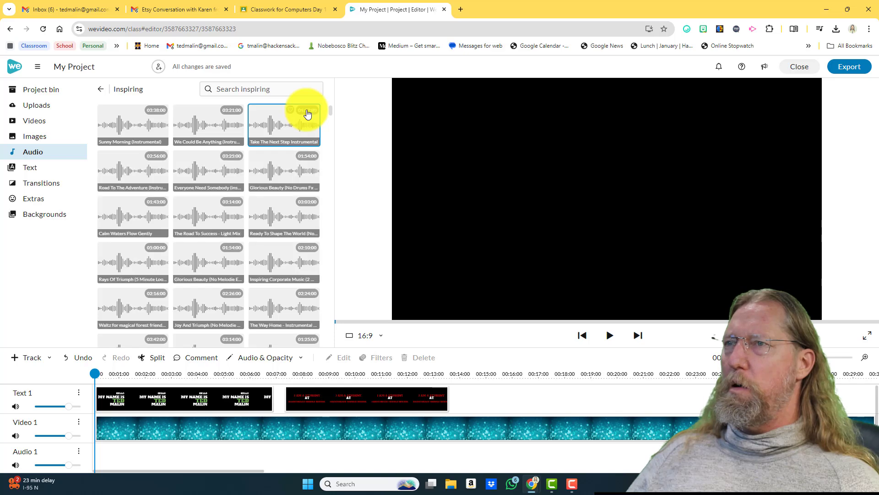
scroll(213, 220, "down", 3)
scroll(220, 220, "down", 10)
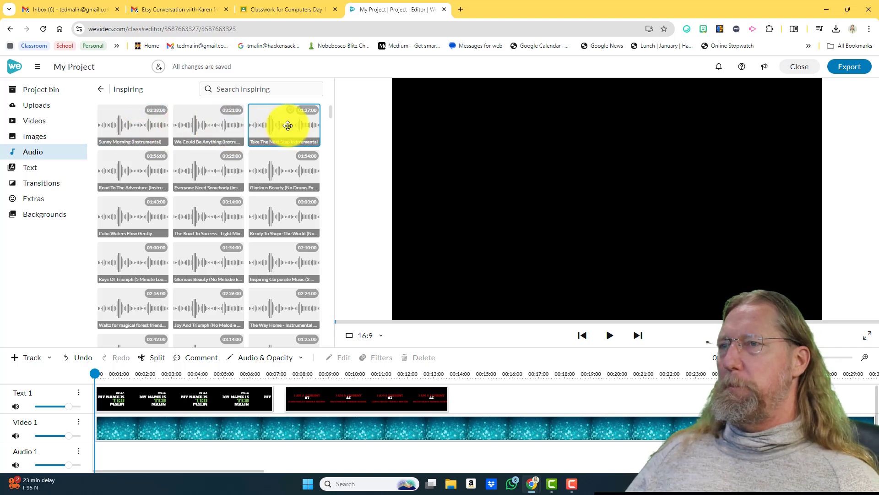
left_click_drag(287, 125, 102, 457)
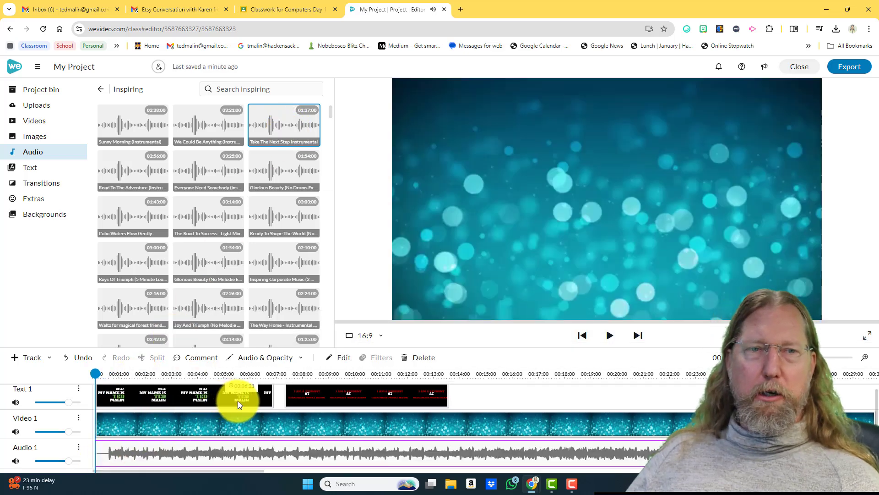
left_click(608, 338)
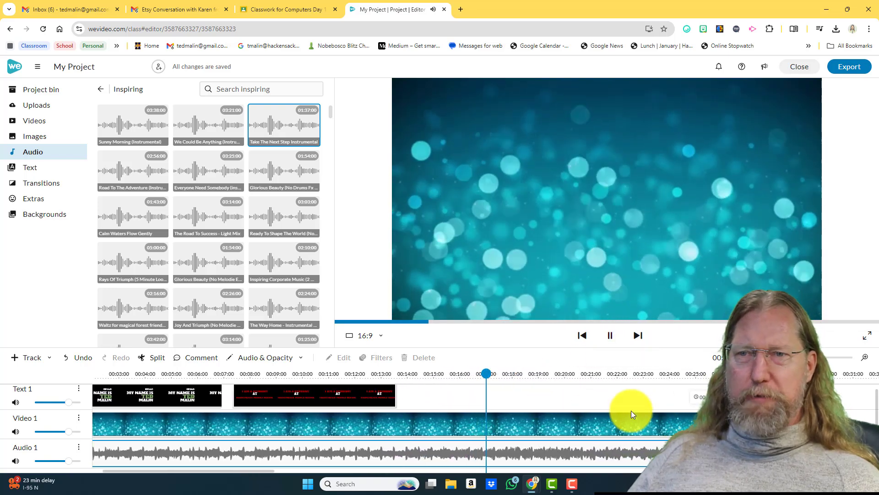
left_click(611, 337)
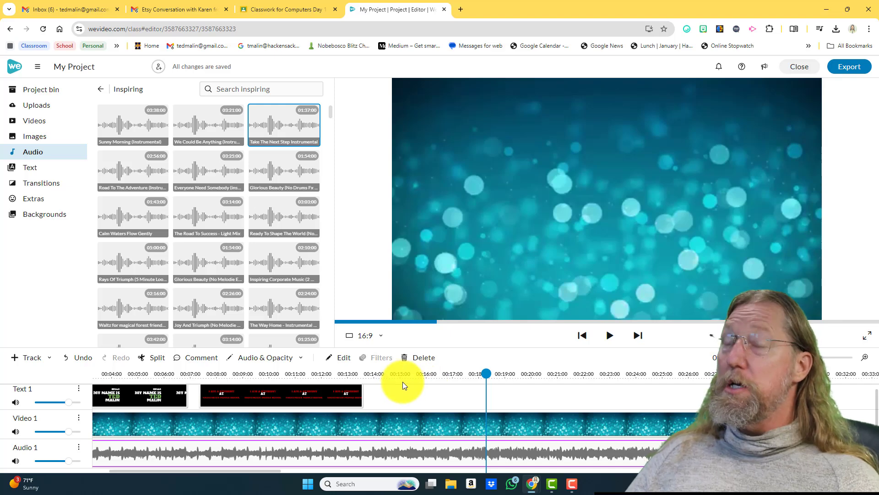
Try trimming the background clip on Video 1 to end at about 16 seconds, and undo the trim.
left_click_drag(487, 373, 424, 374)
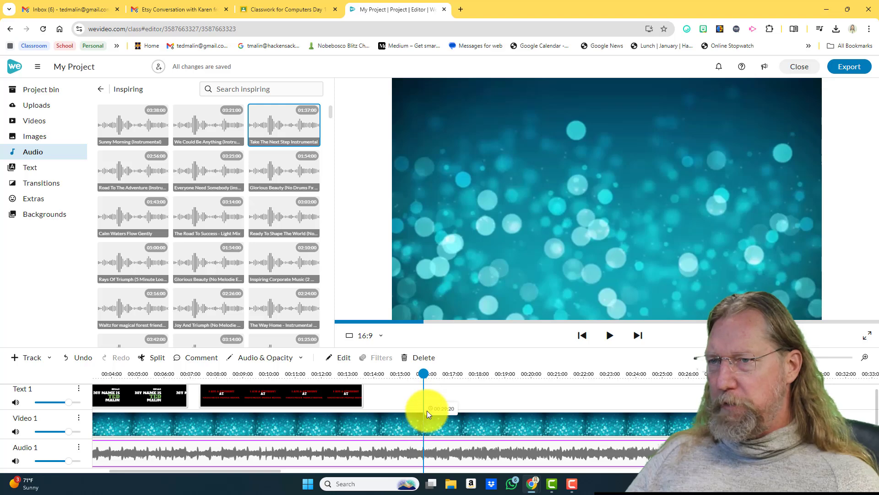
left_click_drag(426, 371, 422, 375)
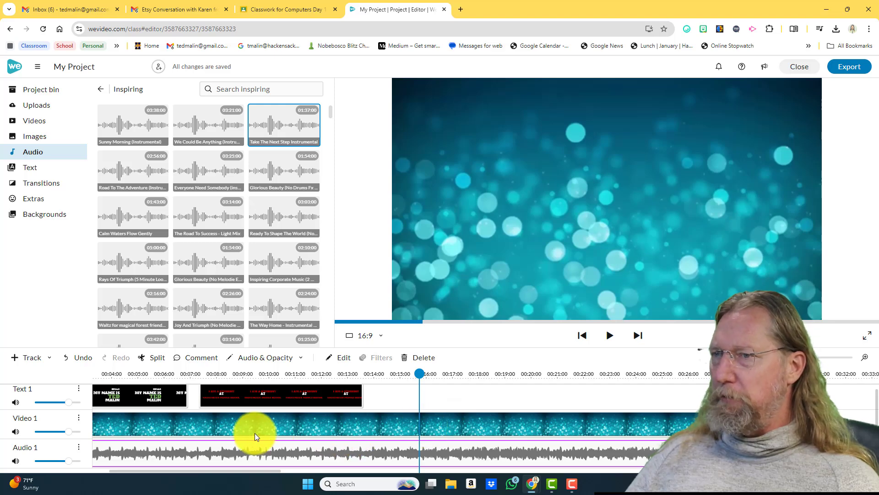
left_click(421, 423)
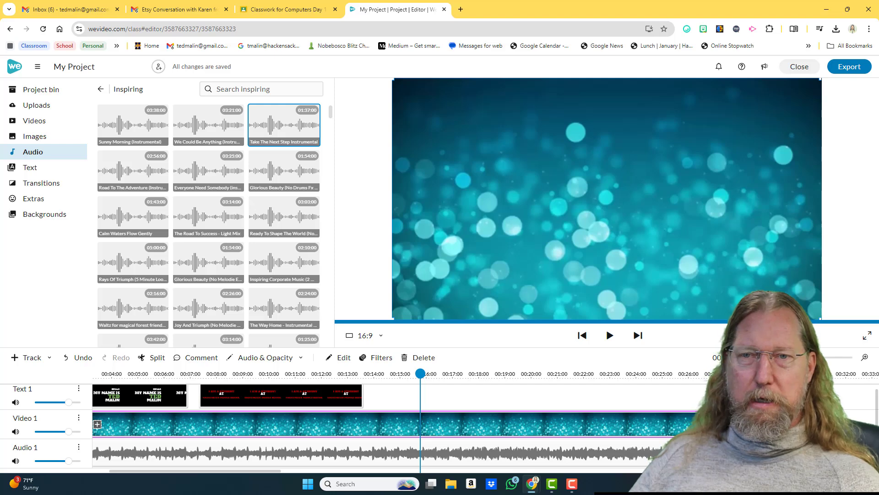
left_click_drag(664, 424, 431, 422)
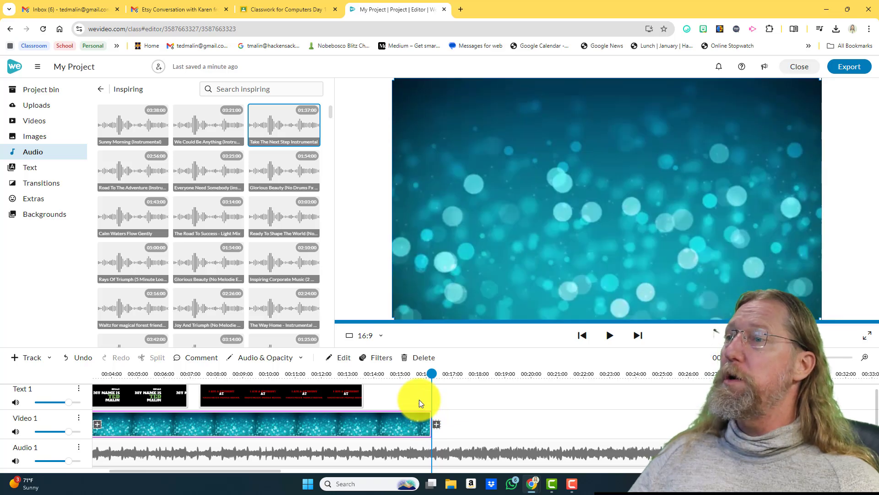
left_click(77, 359)
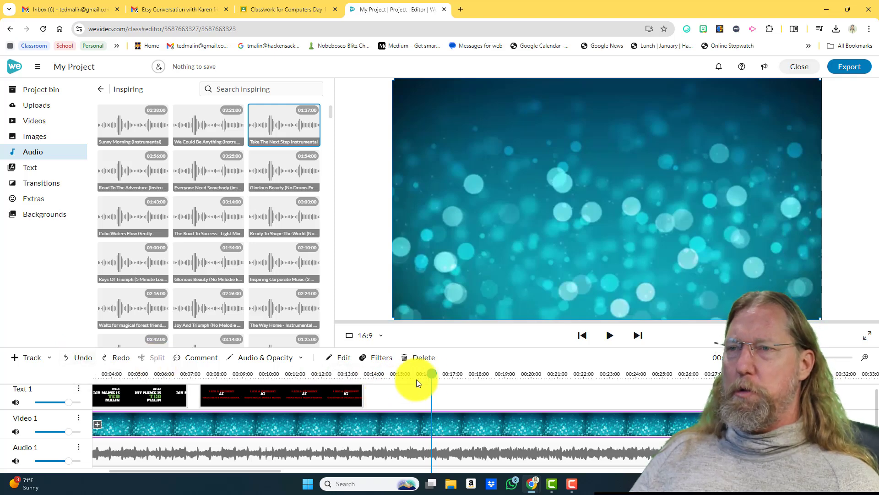
Split the background clip on Video 1 at about 16 seconds and delete the part after the cut.
left_click(429, 374)
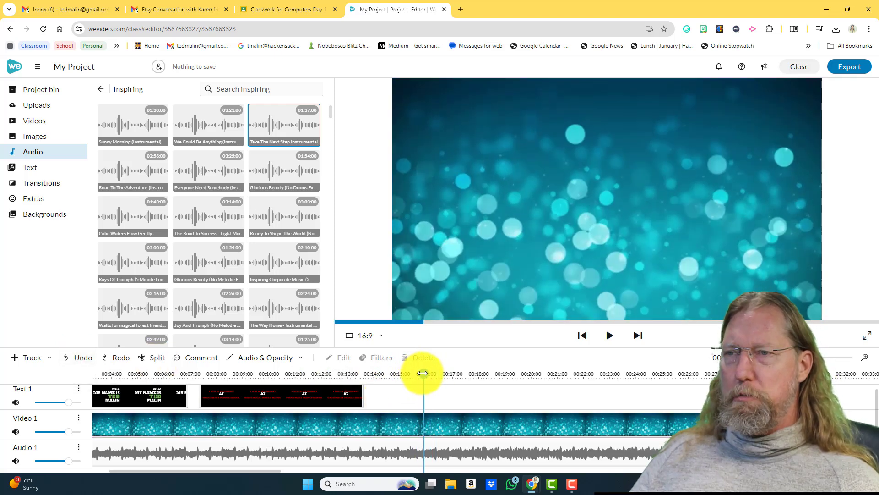
left_click_drag(430, 373, 422, 378)
left_click(430, 373)
left_click(430, 408)
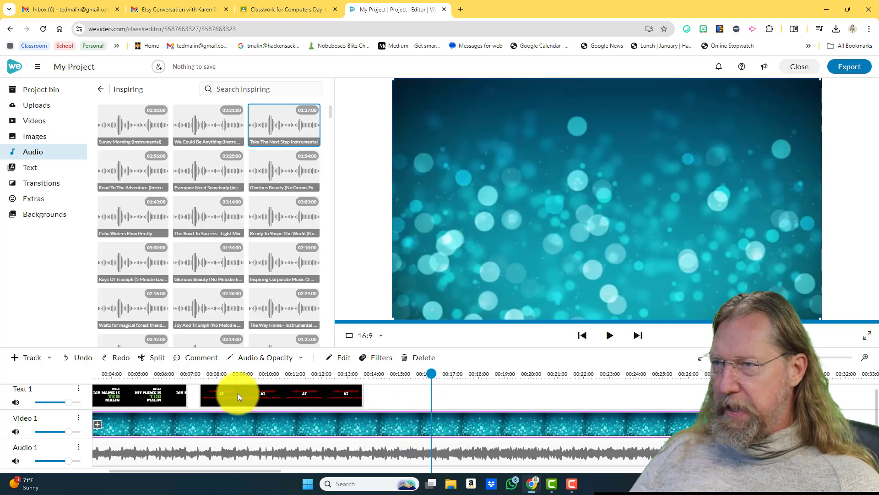
left_click(148, 360)
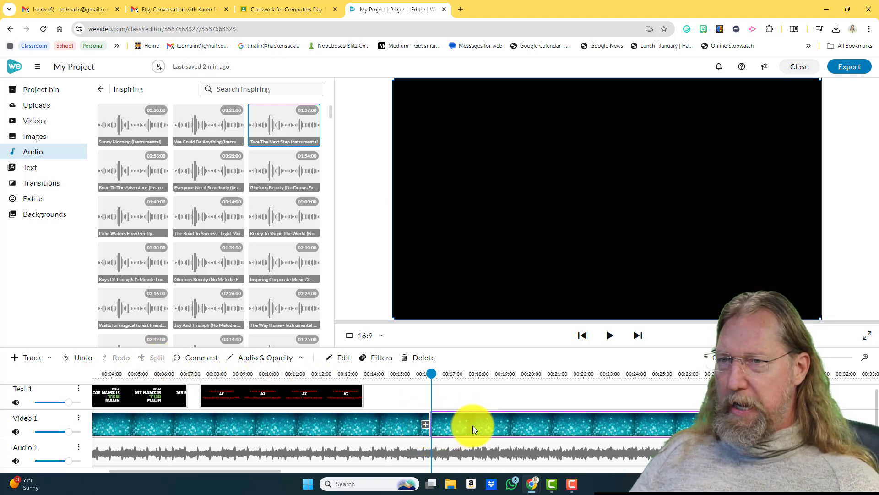
left_click_drag(473, 425, 543, 429)
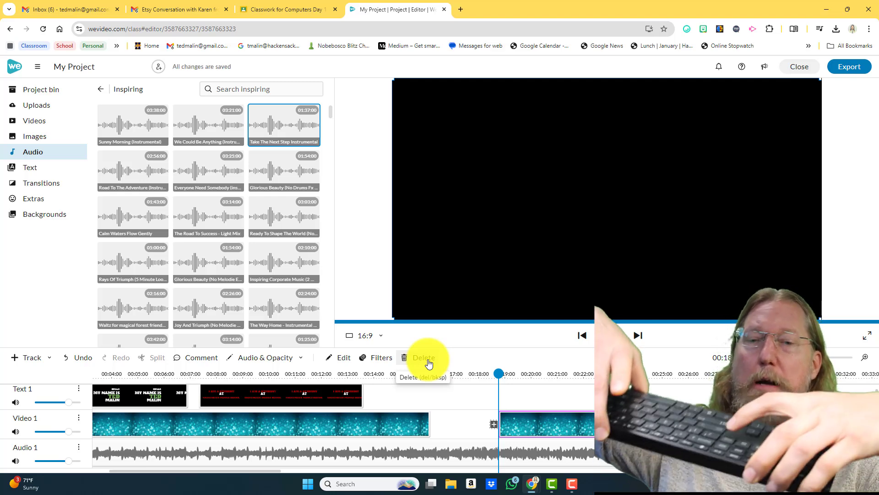
key("Delete")
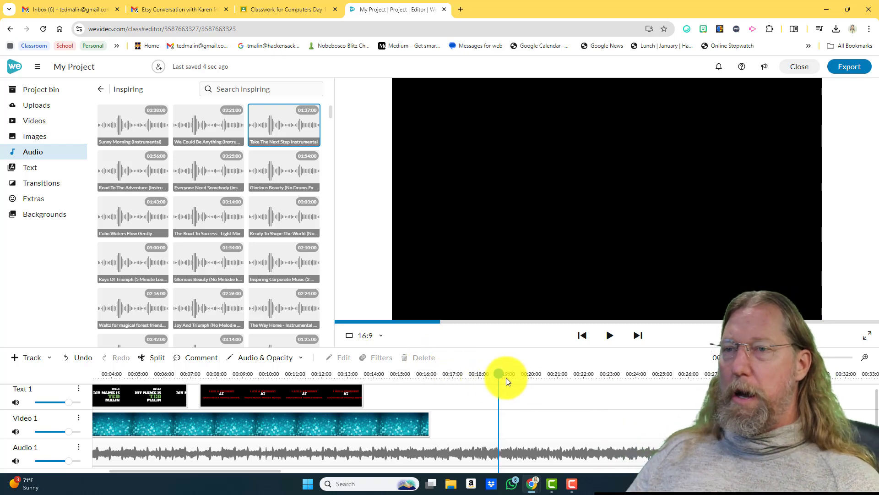
Split the music clip on Audio 1 at about 16.5 seconds and delete the part after the cut.
left_click_drag(500, 376, 437, 377)
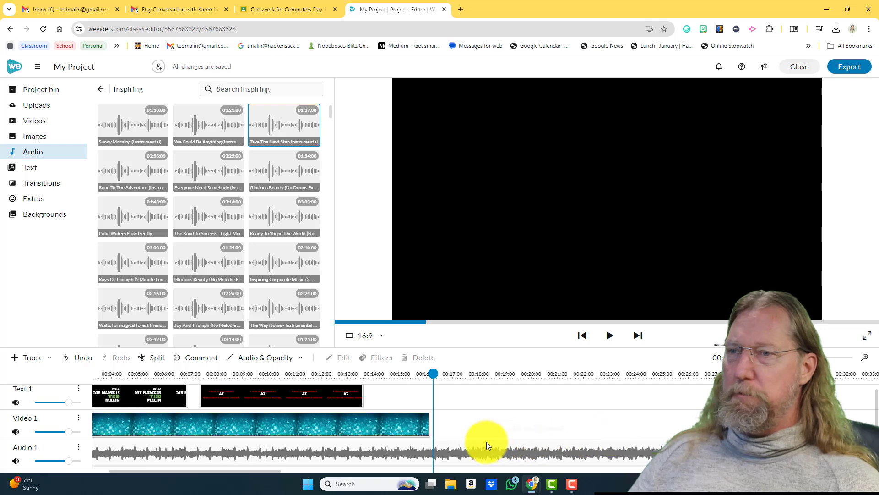
left_click(441, 458)
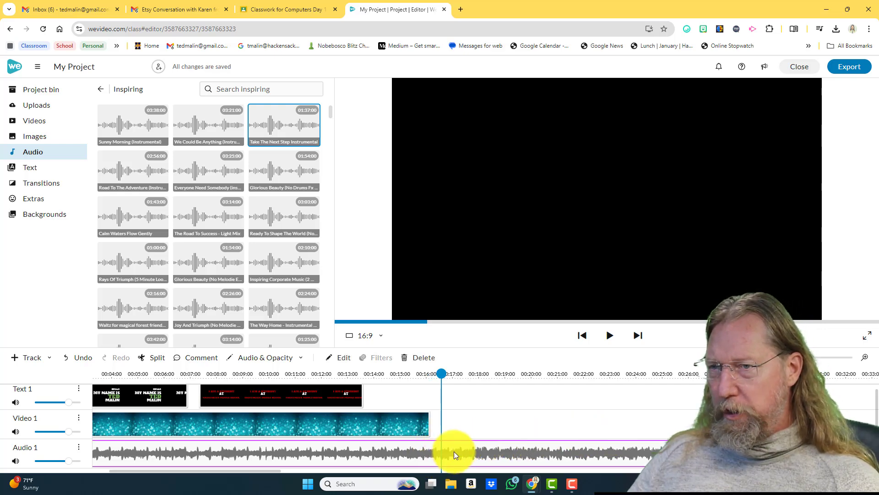
left_click(154, 361)
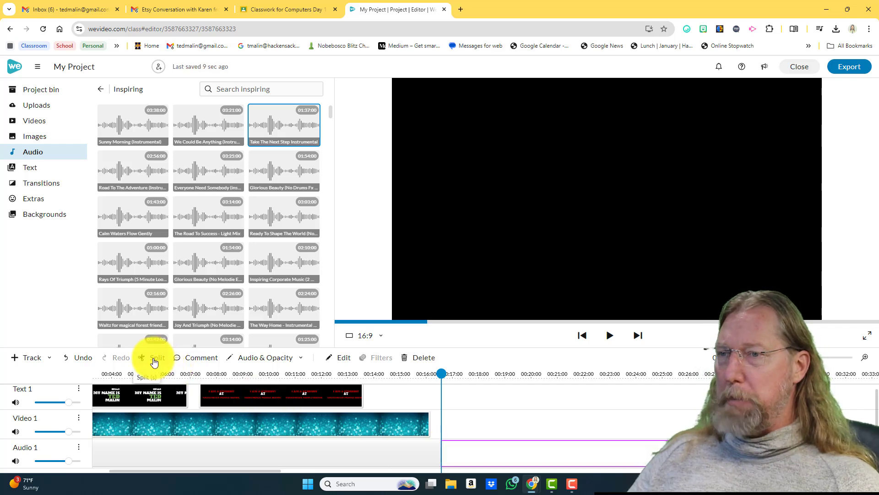
mouse_move(471, 455)
left_mouse_down()
mouse_move(516, 430)
mouse_move(467, 461)
left_mouse_up()
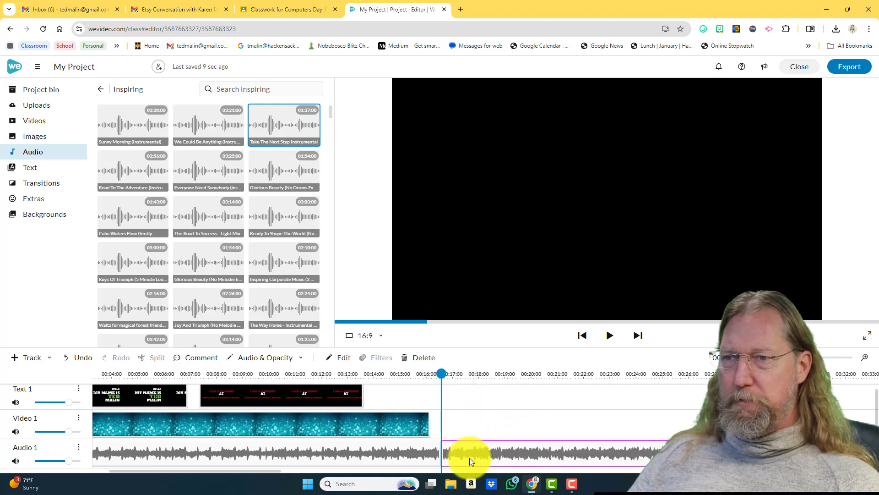
left_click(418, 359)
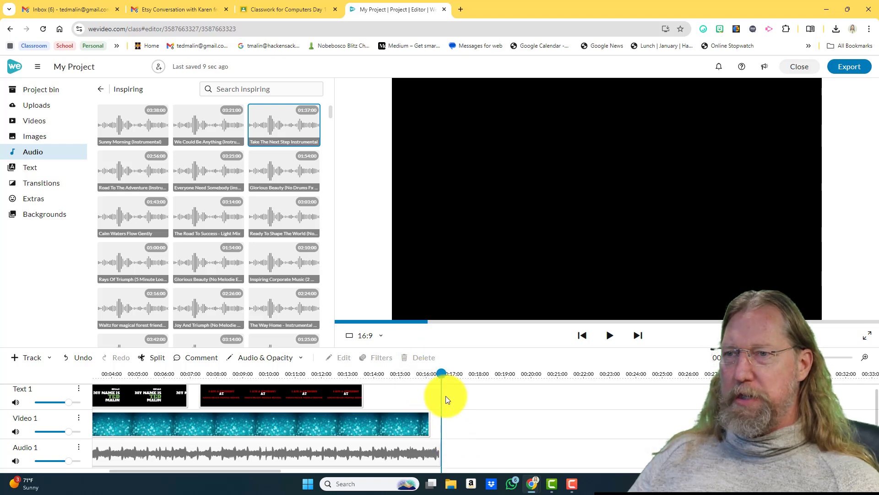
Review the trimmed project on the timeline, and show the audio level line on the Audio 1 music clip.
left_click_drag(419, 374, 48, 364)
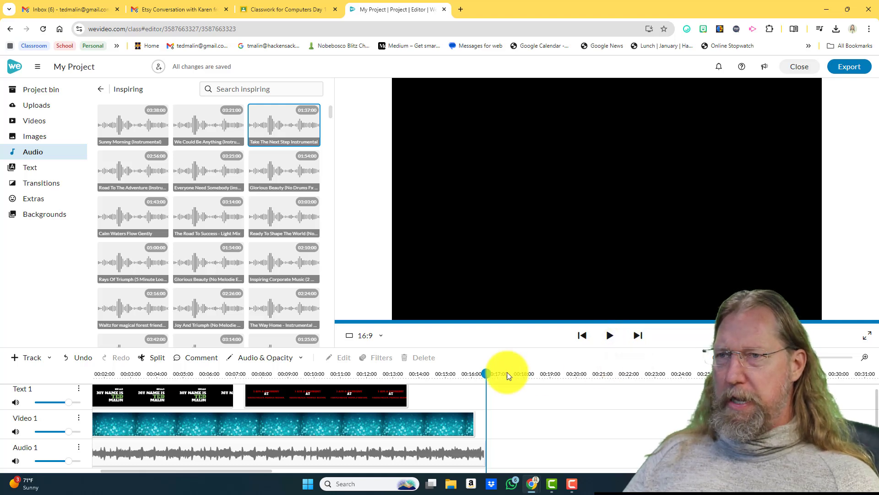
left_click_drag(482, 372, 447, 373)
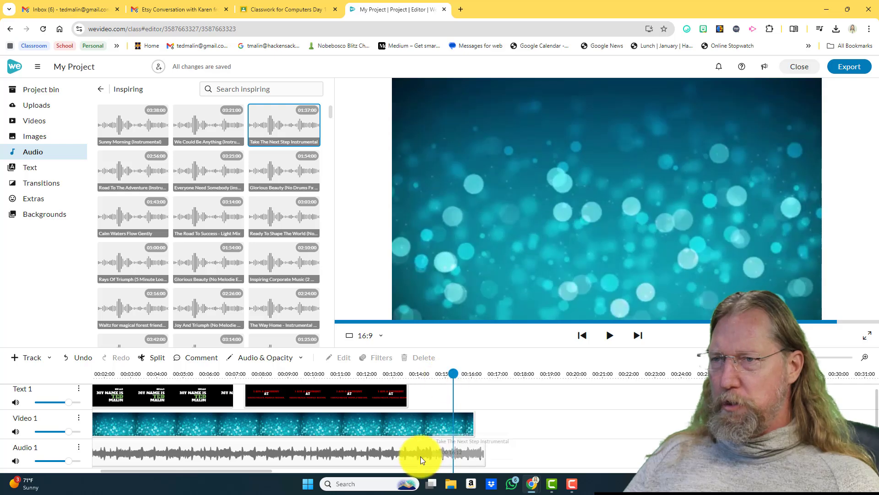
left_click(386, 453)
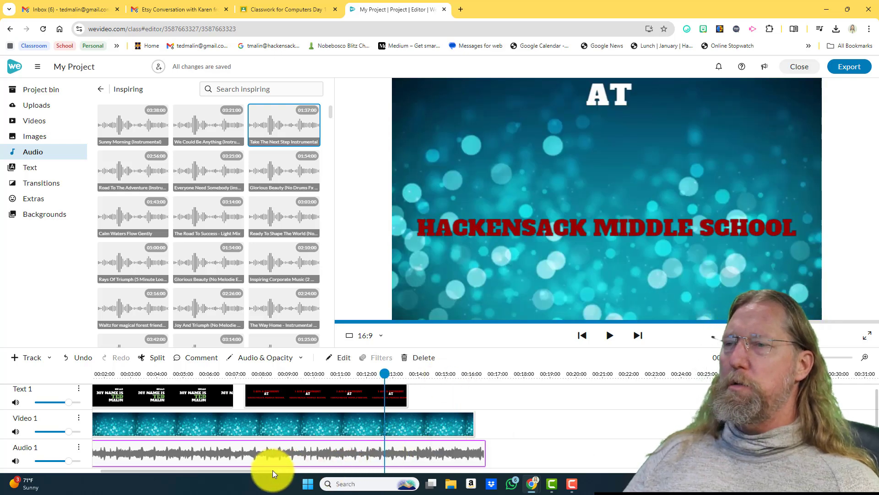
left_click_drag(271, 470, 262, 471)
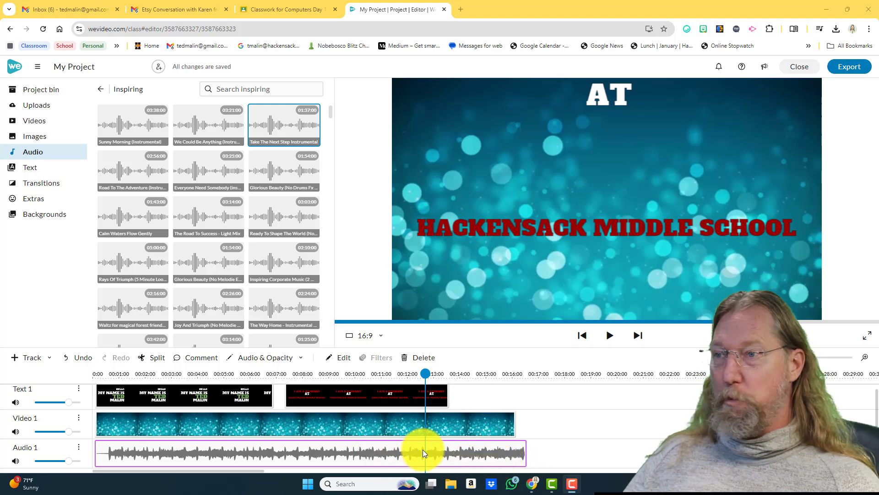
left_click(297, 362)
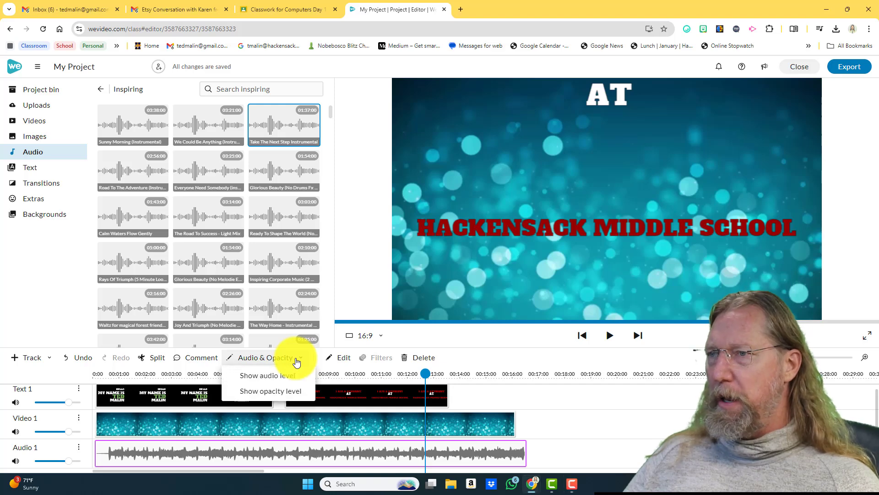
left_click(274, 378)
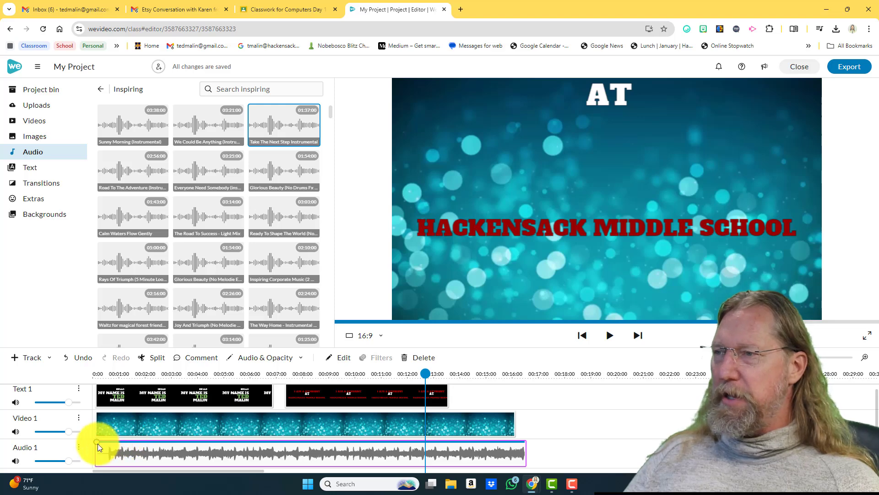
Try lowering the volume at the music clip's start for a fade-in, and restore it to 100%.
mouse_move(98, 443)
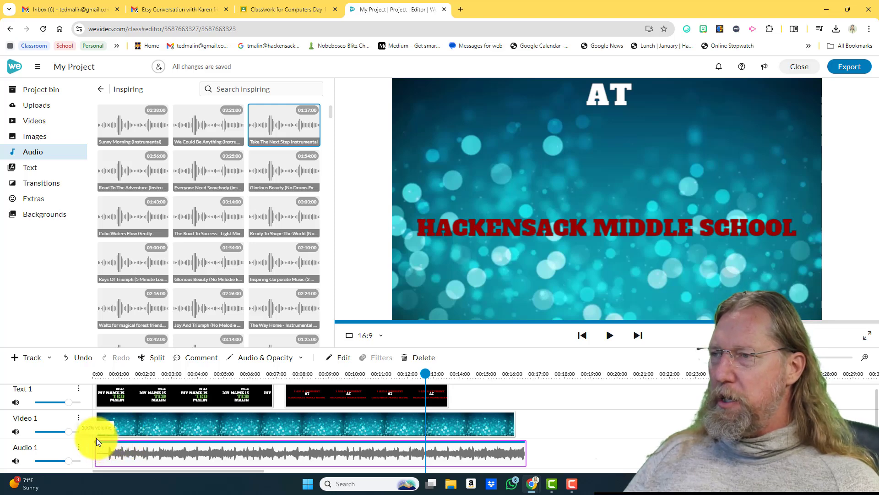
left_click_drag(98, 442, 97, 459)
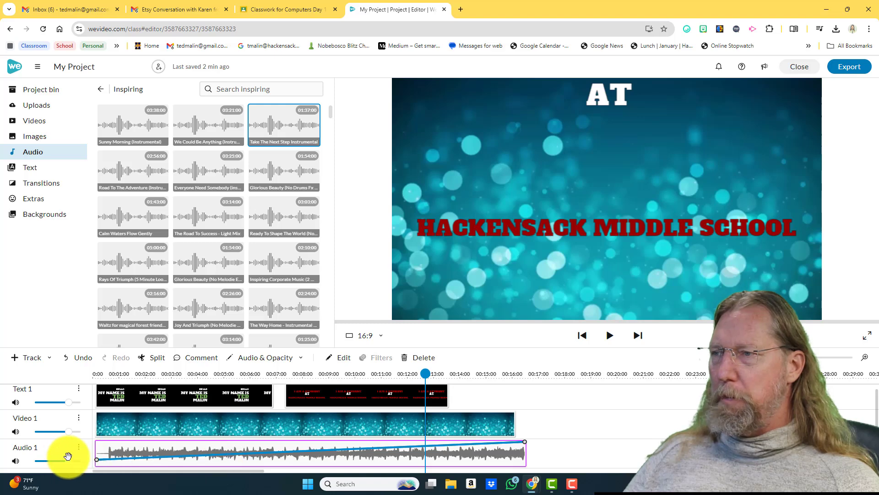
left_click(97, 460)
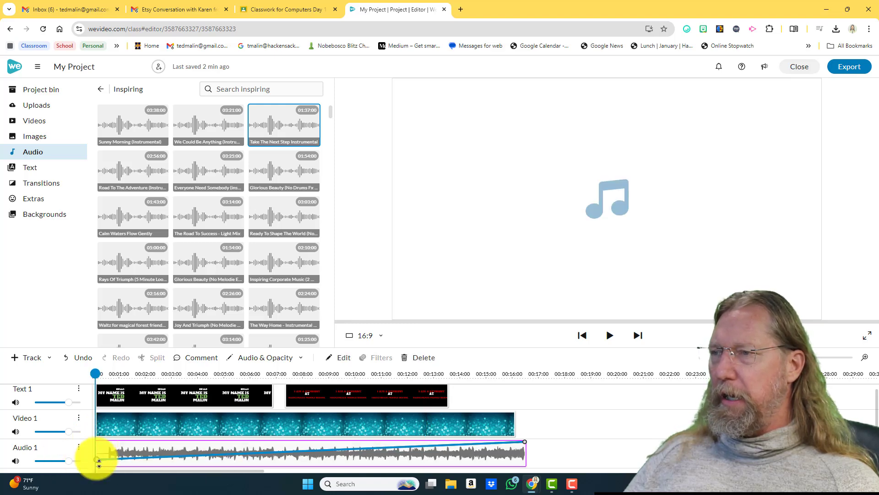
left_click_drag(98, 460, 99, 443)
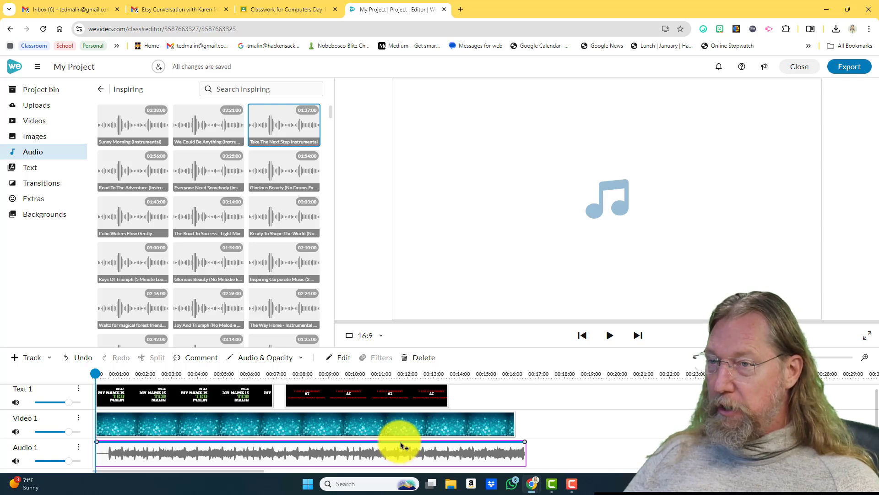
Fade out the music by adding a 100% volume point at about 12 seconds and lowering the clip's end point to the minimum.
left_click(401, 443)
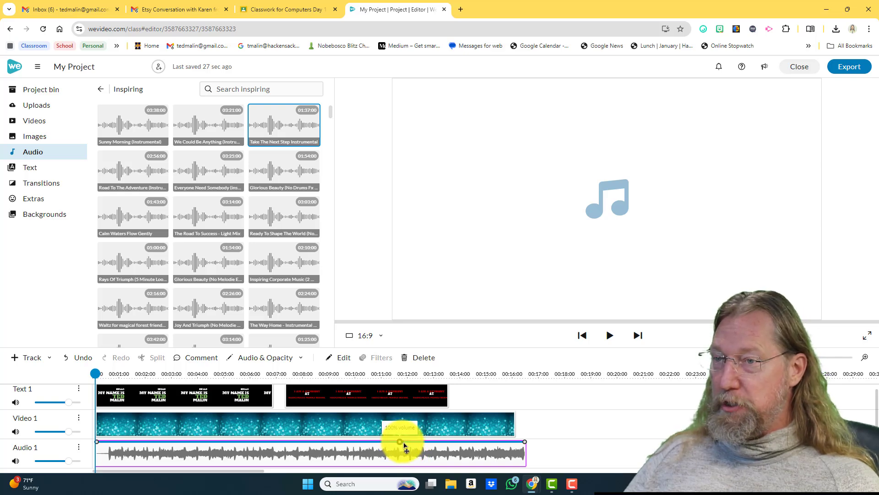
left_click_drag(403, 444, 408, 444)
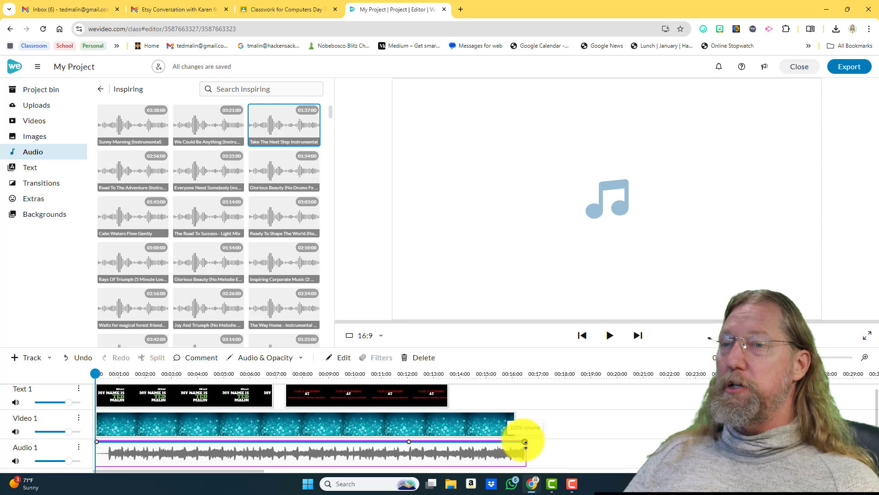
left_click_drag(525, 442, 521, 469)
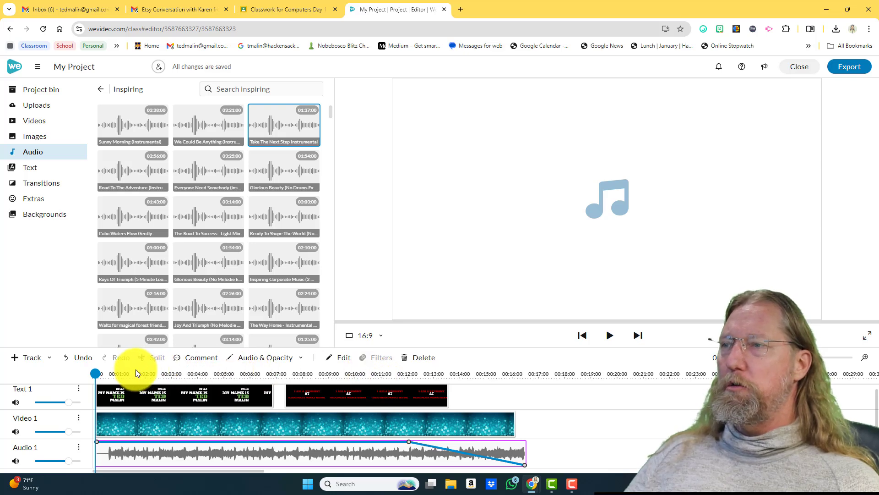
Play the project from about 11 seconds to its end to hear the music fade-out.
left_click_drag(100, 373, 391, 367)
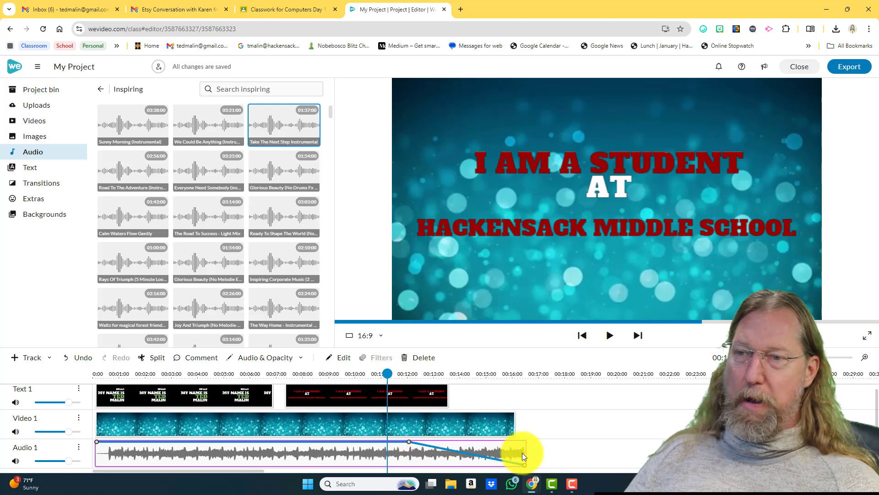
left_click(610, 338)
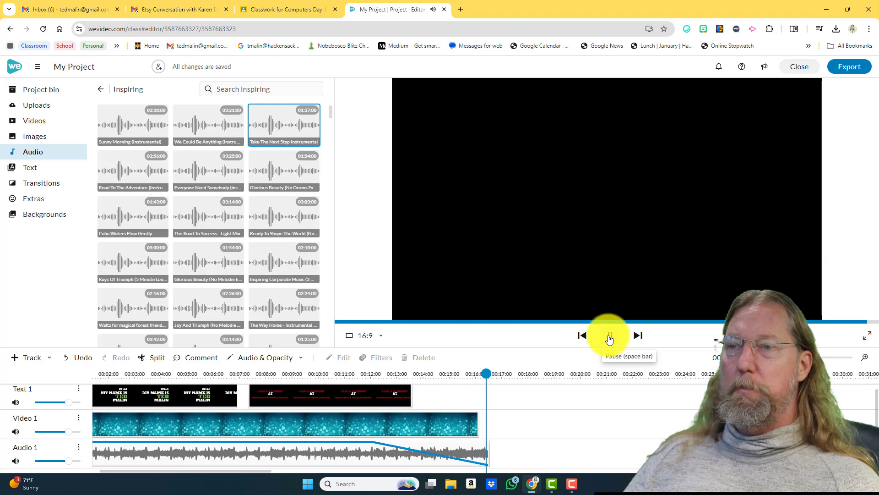
left_click(610, 338)
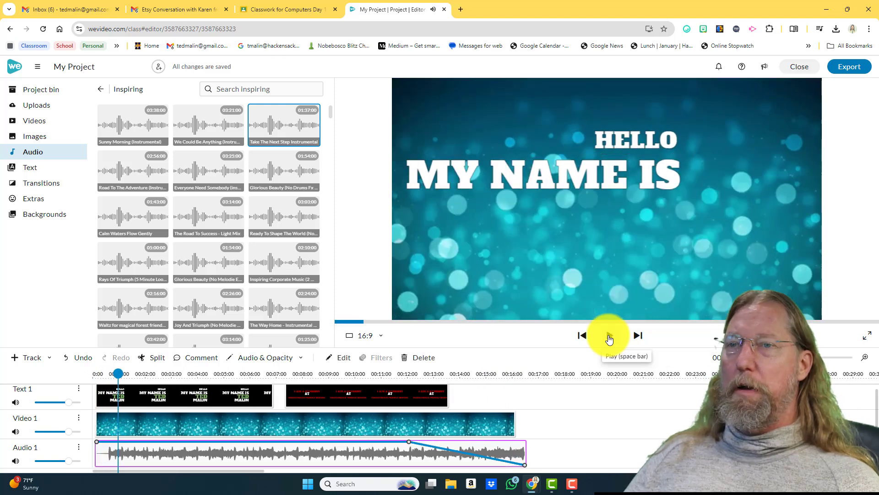
Try a shorter music fade-out starting at about 16 seconds, and play the ending from about 12.5 seconds.
left_click(507, 466)
mouse_move(410, 442)
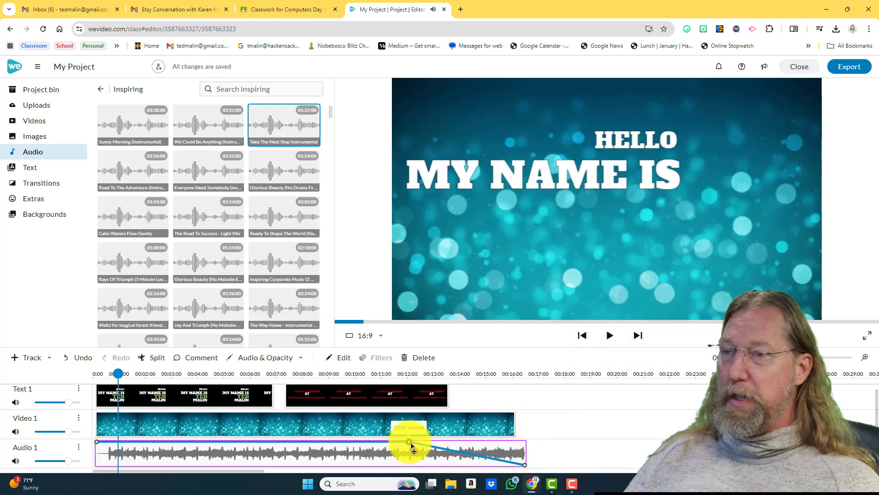
left_click_drag(410, 444, 485, 440)
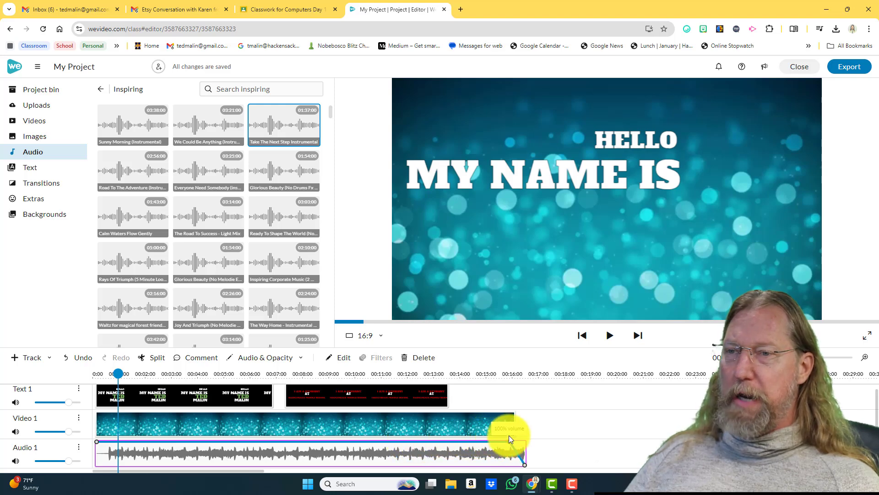
left_click(426, 374)
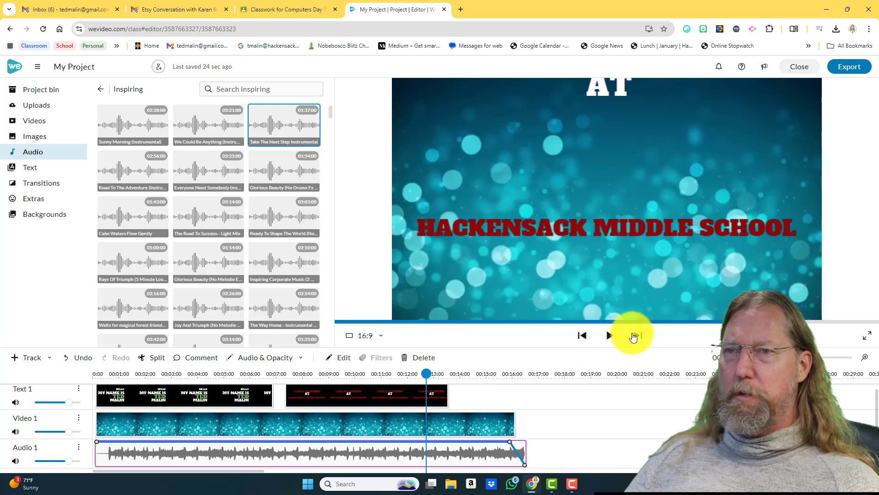
left_click(612, 336)
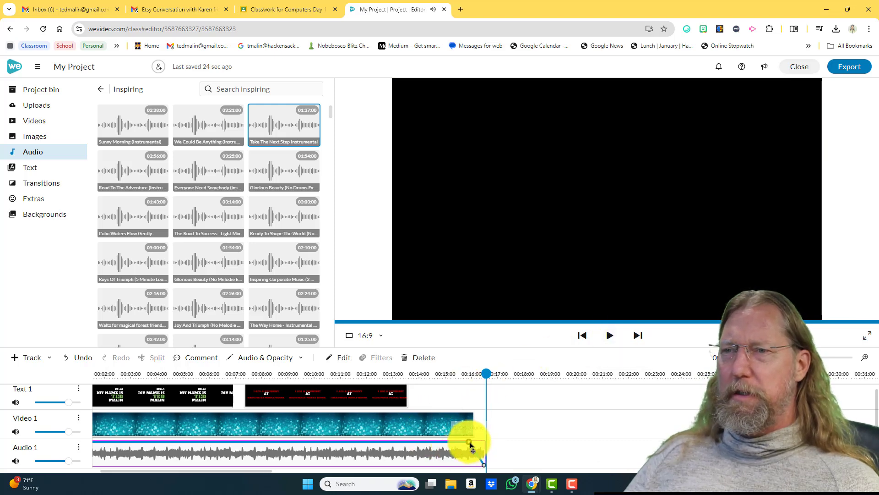
Move the start of the music fade-out to about 12.5 seconds, and return the playhead to about 11 seconds.
left_click_drag(471, 442, 378, 428)
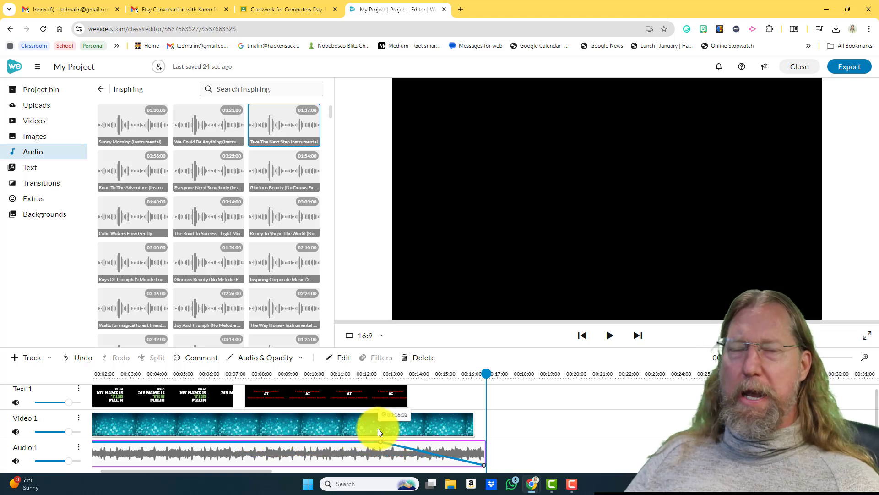
left_click_drag(486, 373, 329, 383)
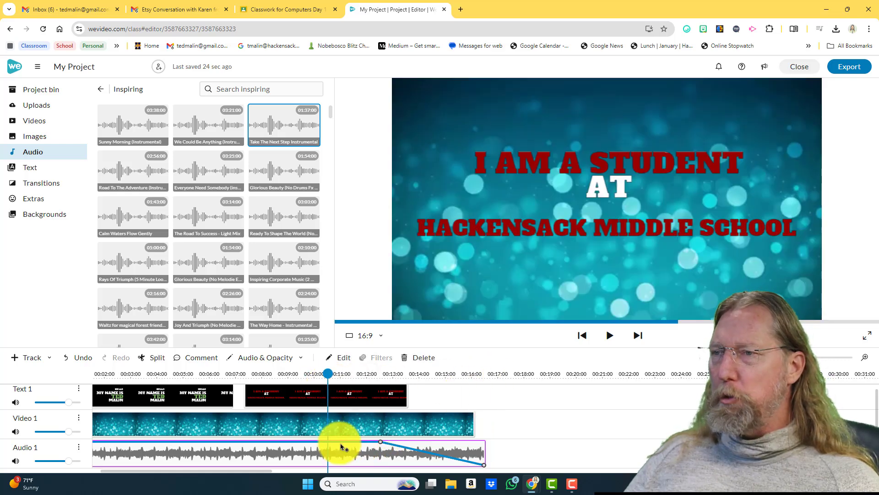
Try a brief dip in the music by adding four volume points between about 6 and 7.5 seconds and lowering the middle two.
left_click_drag(327, 374, 223, 375)
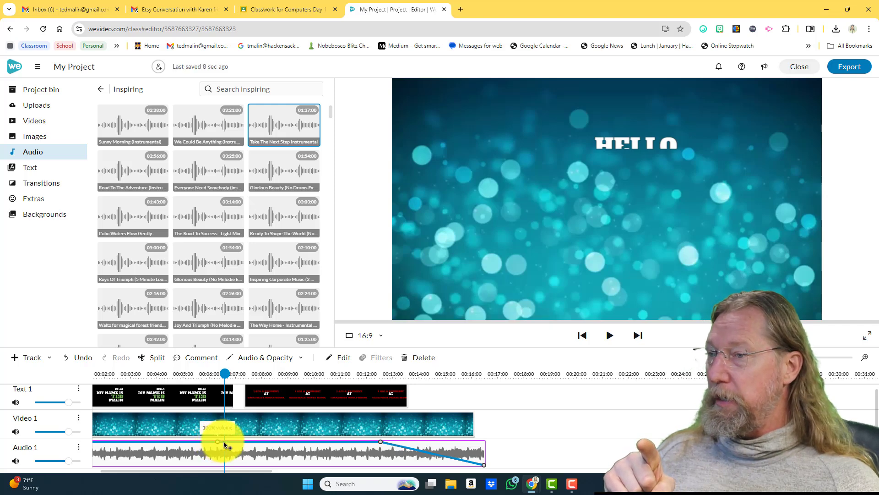
left_click(225, 442)
left_click(235, 442)
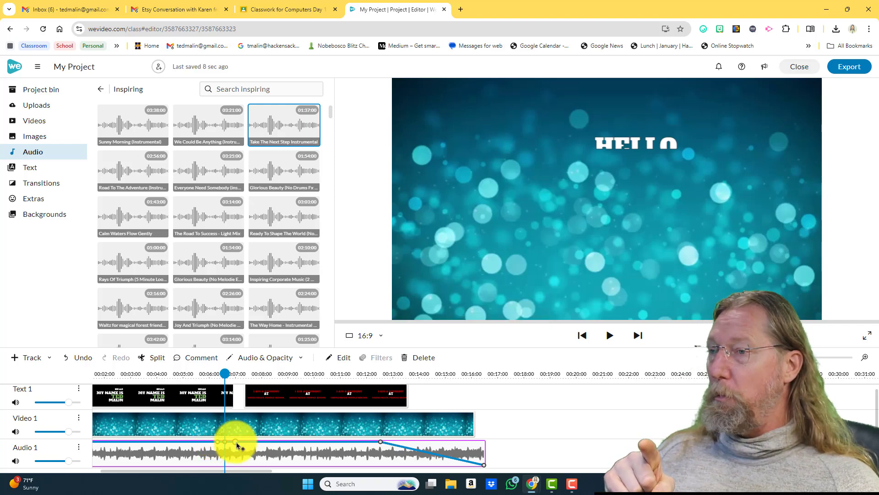
left_click(248, 442)
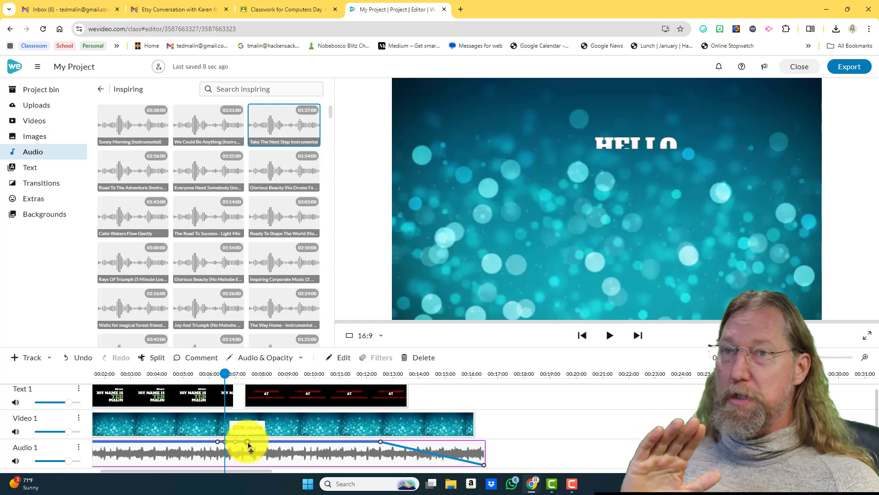
left_click_drag(237, 446, 221, 456)
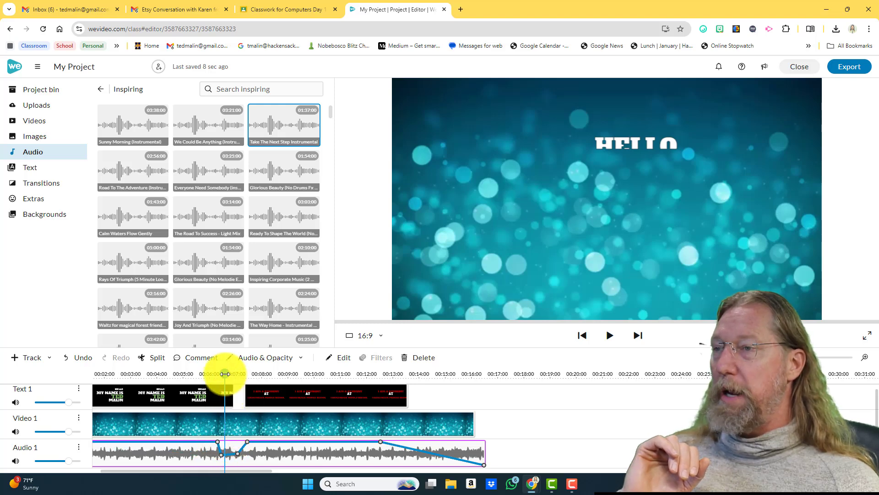
Lower the music dip's second low point further, and play from about 5 to 8 seconds to hear the dip.
left_click_drag(225, 373, 178, 374)
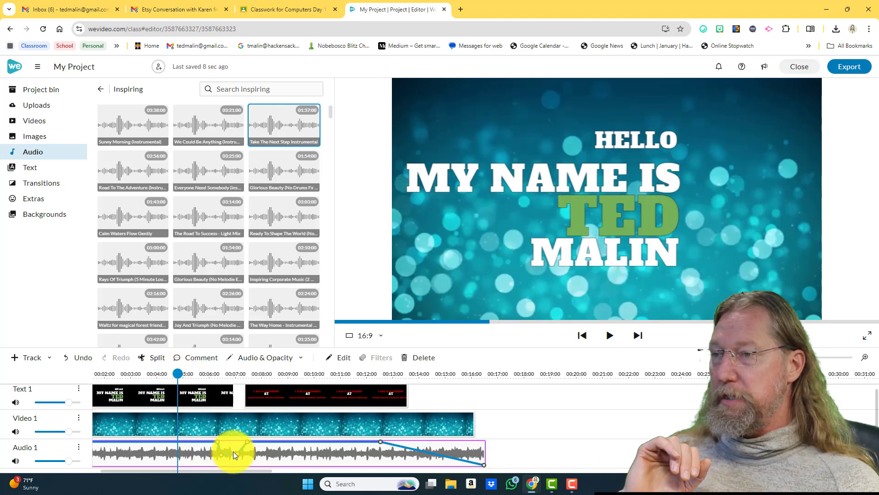
left_click_drag(235, 451, 238, 457)
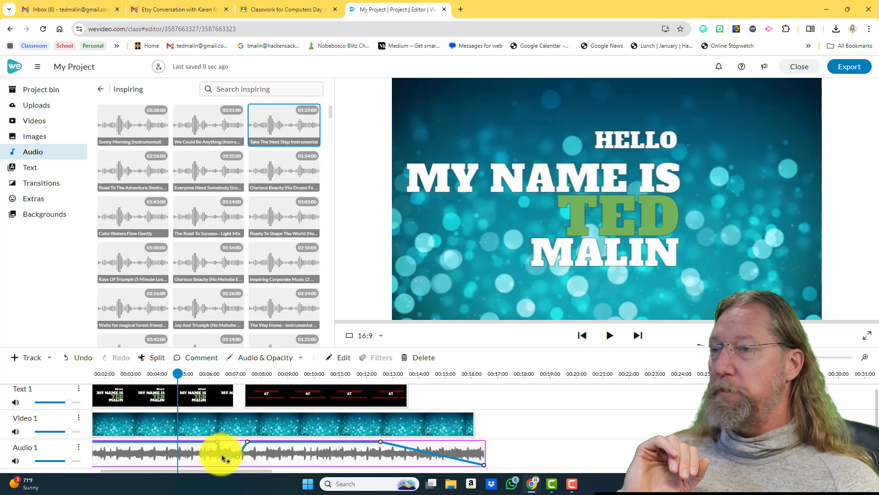
left_click(610, 336)
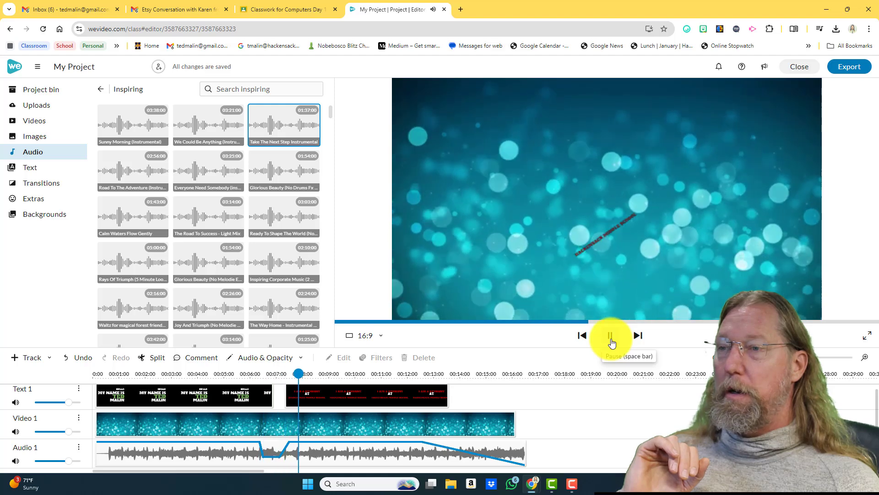
left_click(610, 336)
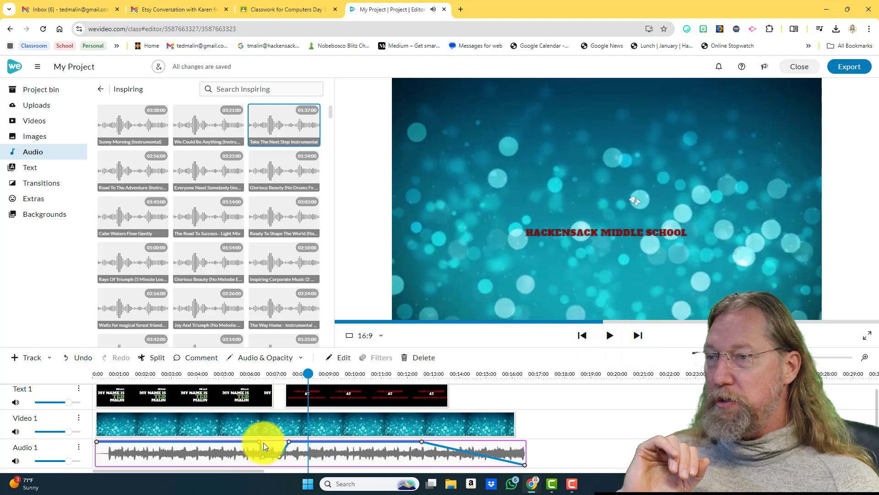
Raise the dip's lowered points back to the music's full volume level, and play the project from the beginning.
mouse_move(264, 442)
left_mouse_down()
mouse_move(265, 459)
mouse_move(269, 441)
mouse_move(279, 449)
mouse_move(281, 442)
left_mouse_up()
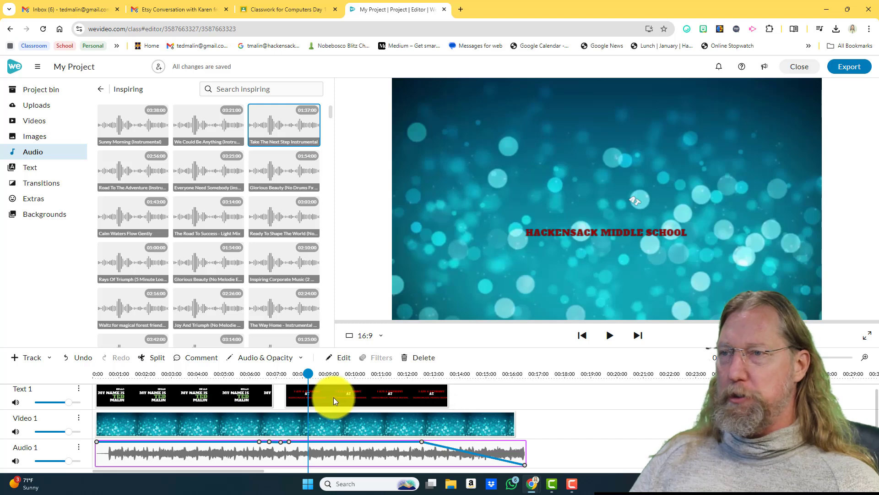
left_click_drag(306, 373, 9, 362)
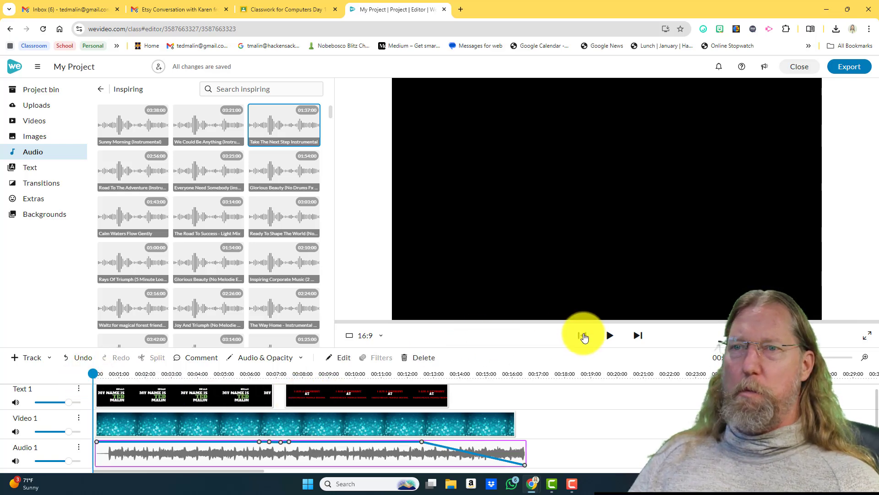
left_click(609, 339)
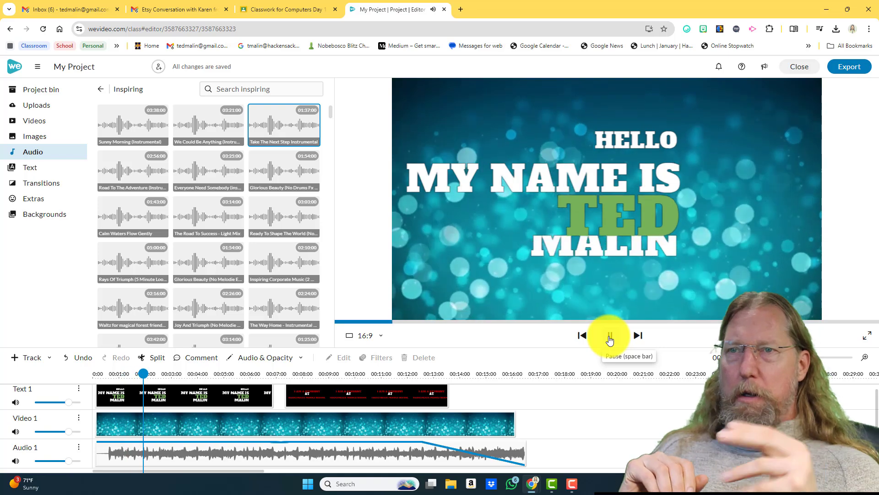